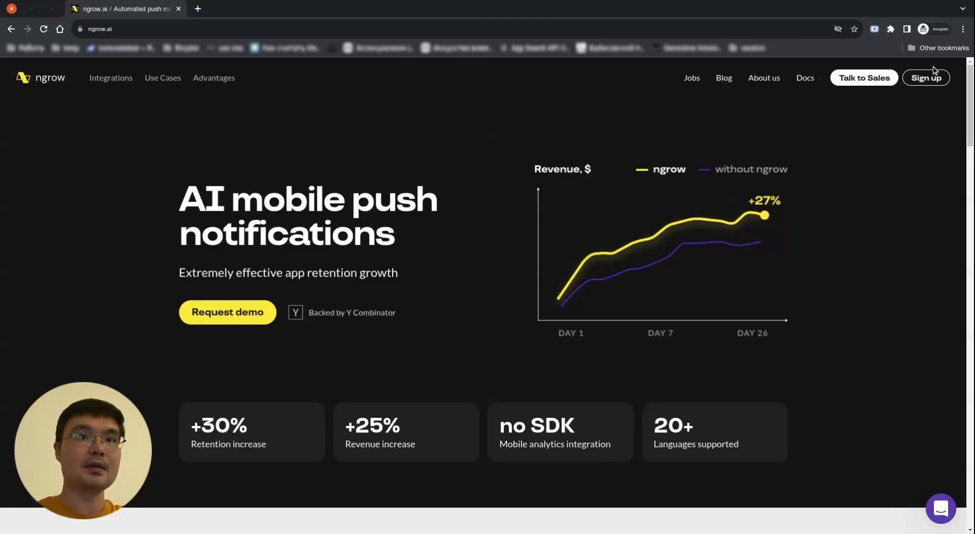
# Start a new account with the holder's name, e-mail and company name PushMaster
pyautogui.click(930, 79)
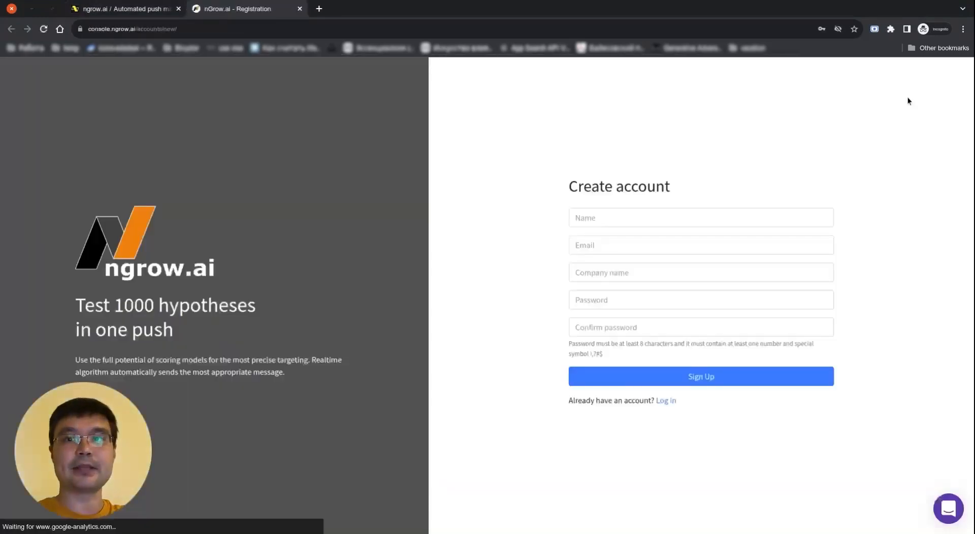
pyautogui.click(700, 219)
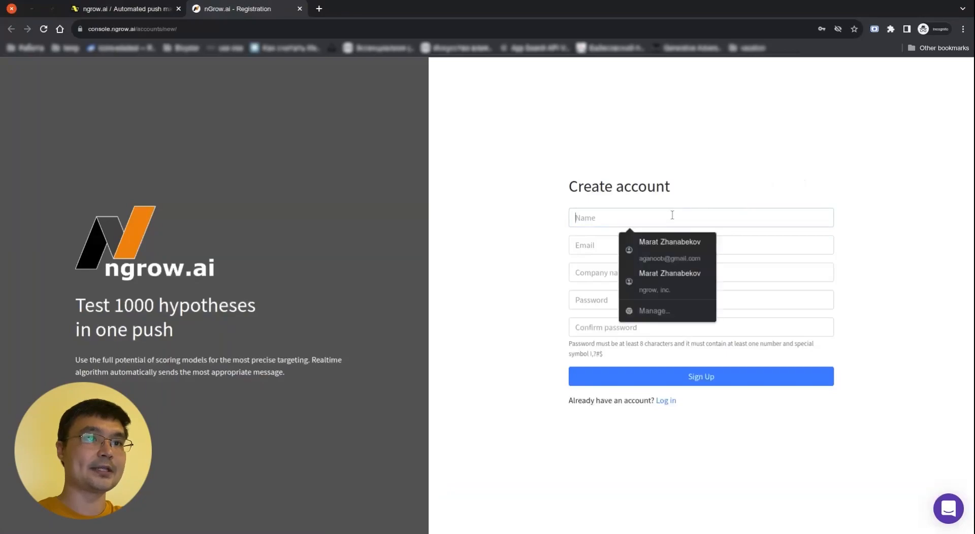
pyautogui.write('Marat')
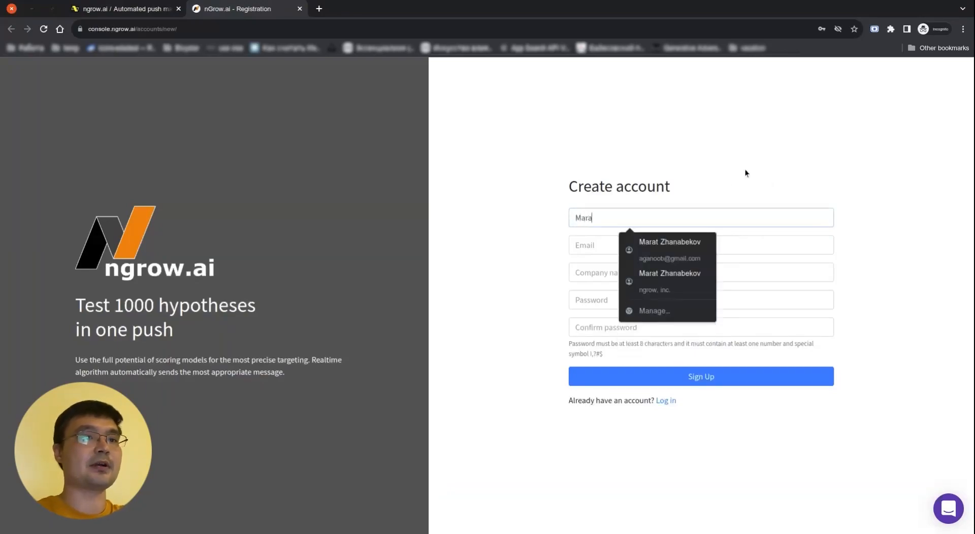
pyautogui.press('Tab')
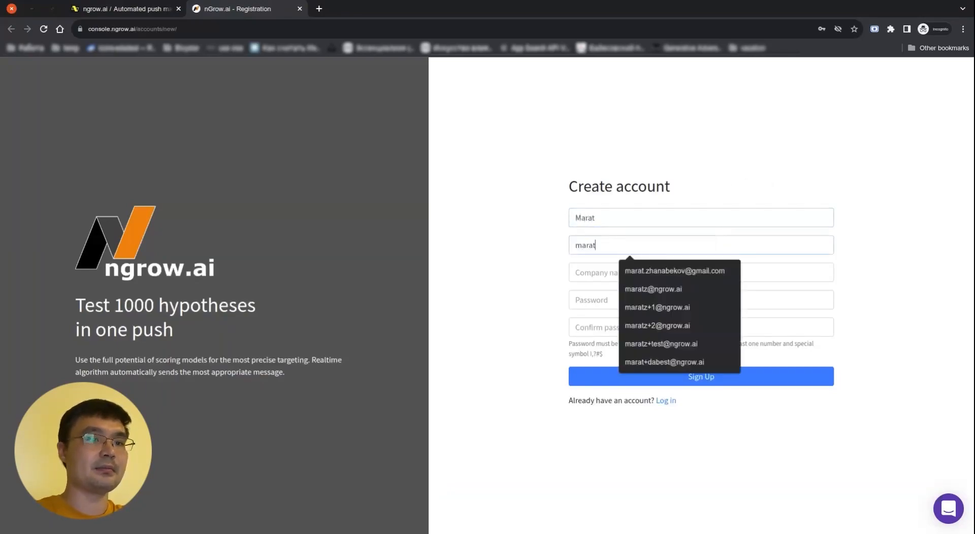
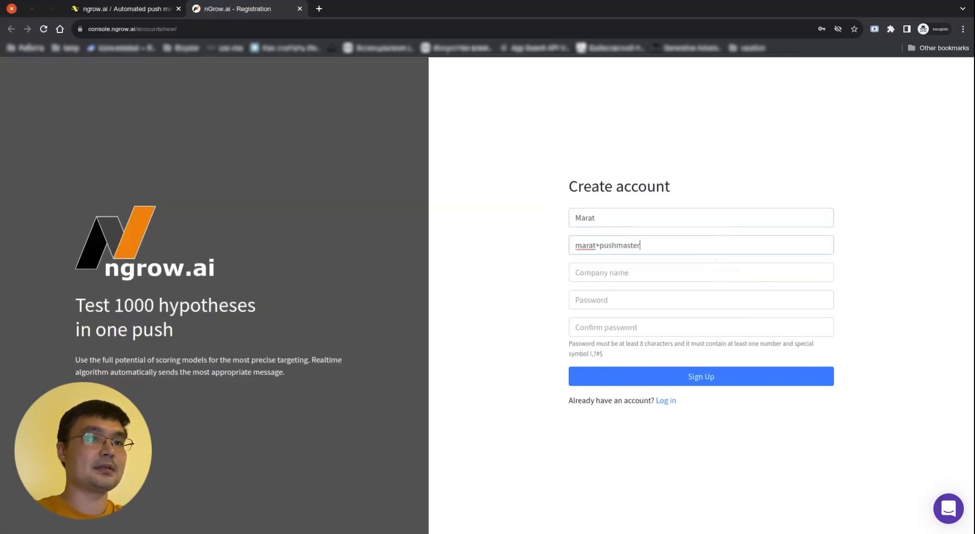
pyautogui.press('Tab')
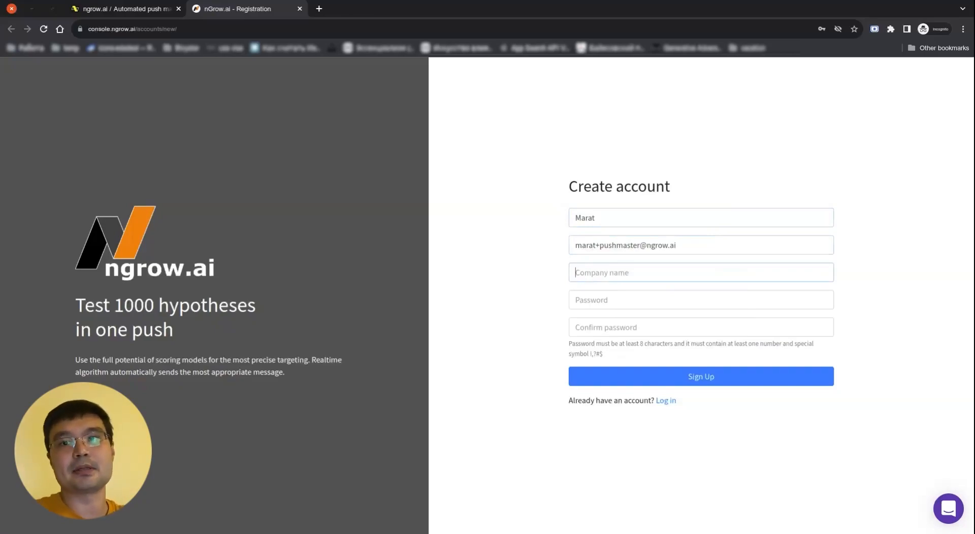
pyautogui.write('P')
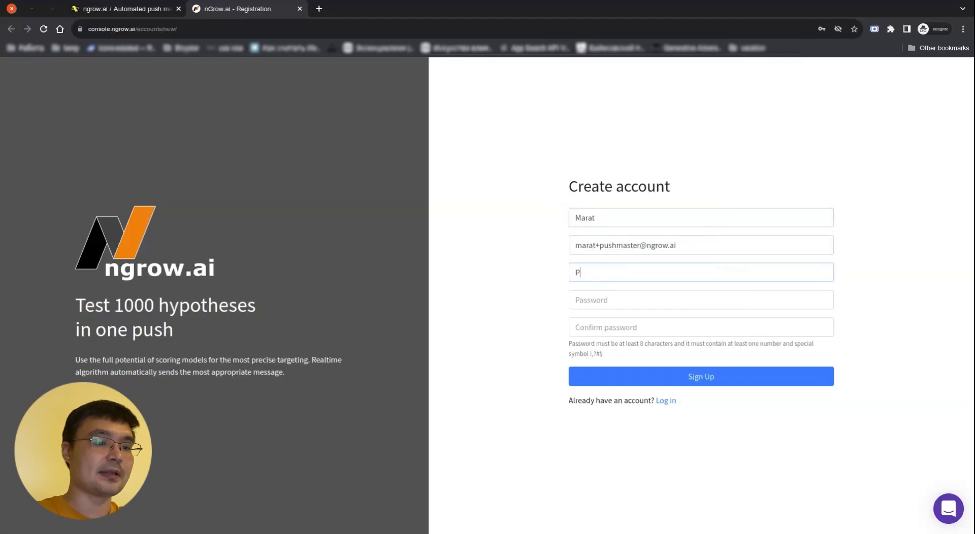
pyautogui.write('ushMaster')
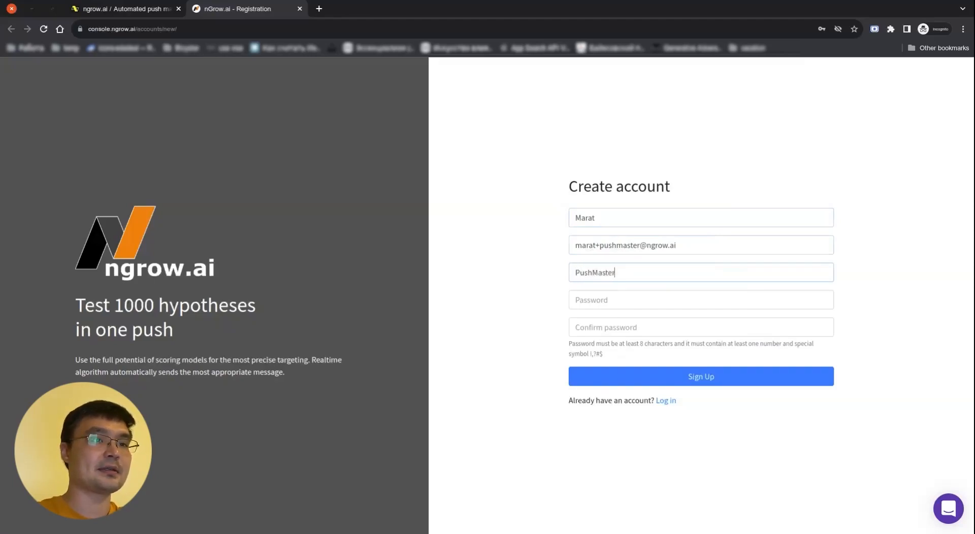
pyautogui.write('•••••••')
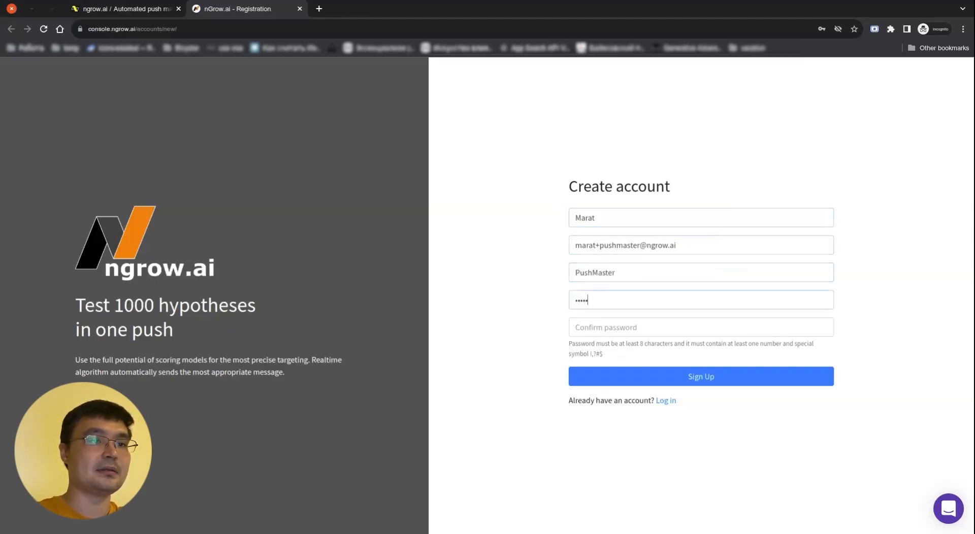
# Enter and confirm the account password, then submit the registration
pyautogui.press('Tab')
pyautogui.write('••••')
pyautogui.press('BackSpace')
pyautogui.press('BackSpace')
pyautogui.press('BackSpace')
pyautogui.press('BackSpace')
pyautogui.write('••••••••')
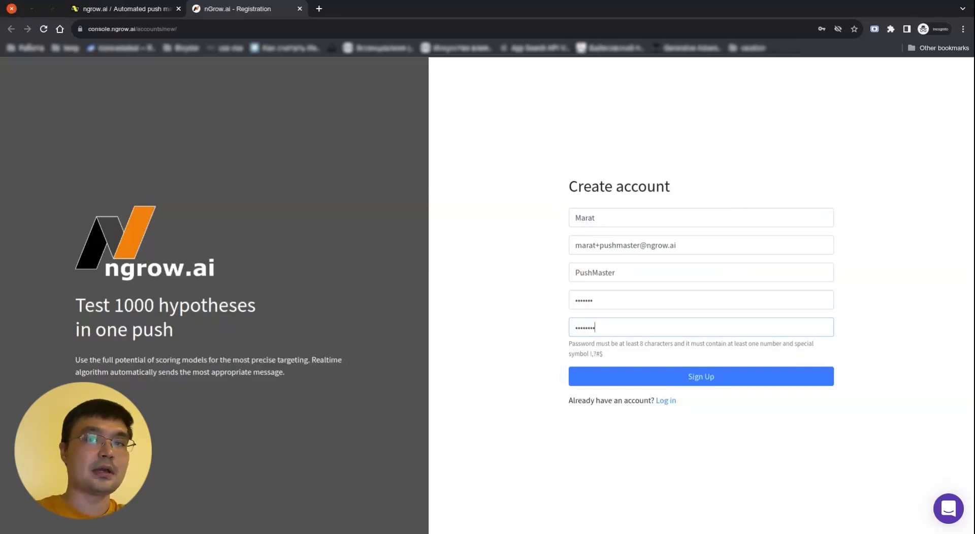
pyautogui.doubleClick(682, 303)
pyautogui.write('••••••••')
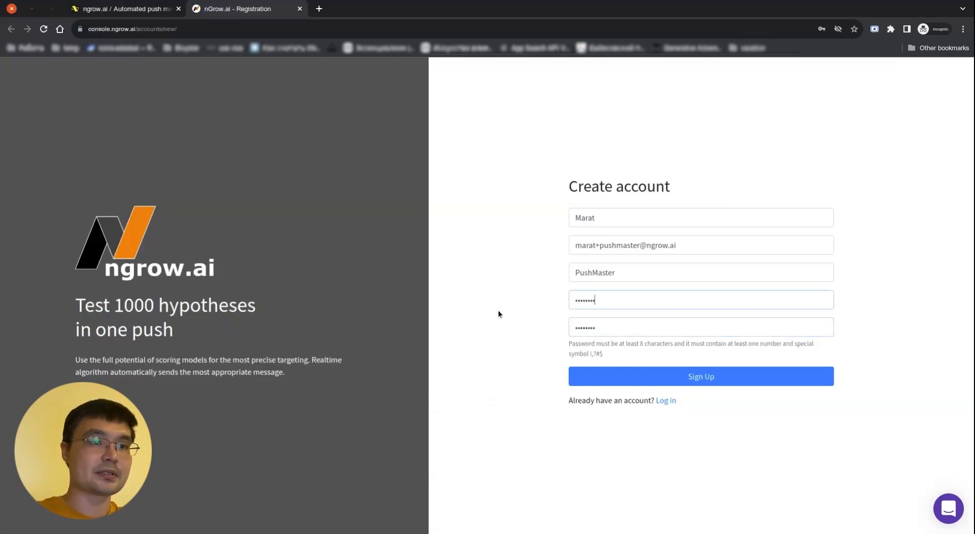
pyautogui.click(658, 380)
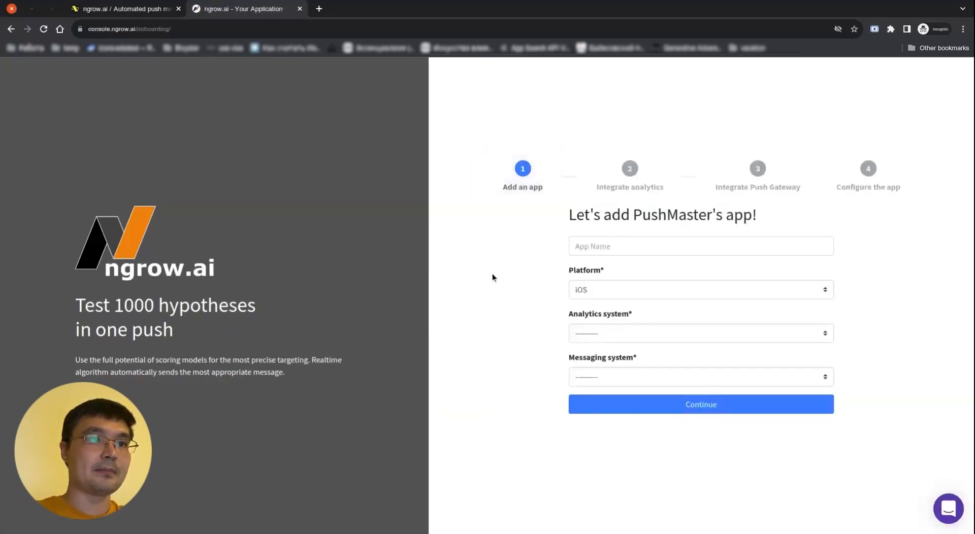
# Enter PushMasterAndroidApp as the app name
pyautogui.click(681, 244)
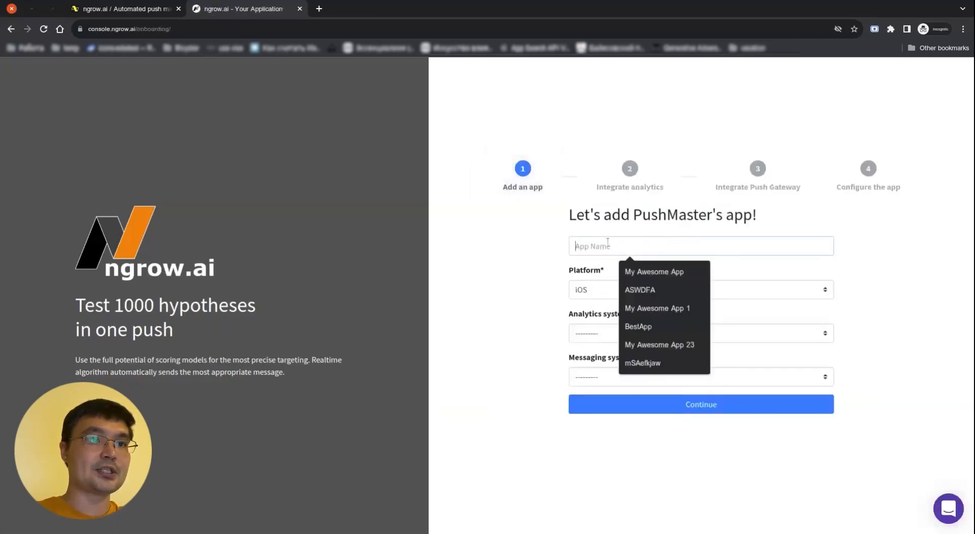
pyautogui.moveTo(556, 215); pyautogui.dragTo(789, 216)
pyautogui.click(784, 248)
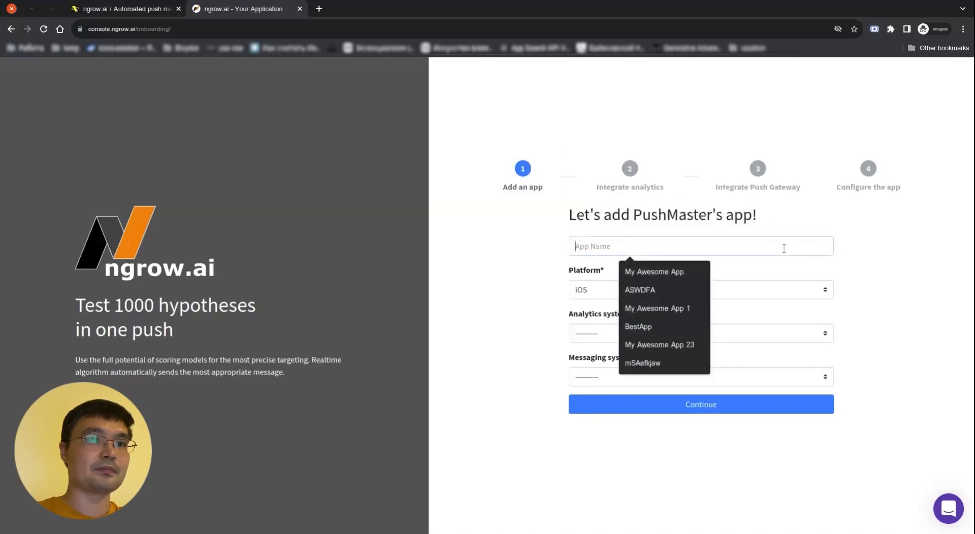
pyautogui.click(850, 250)
pyautogui.click(798, 251)
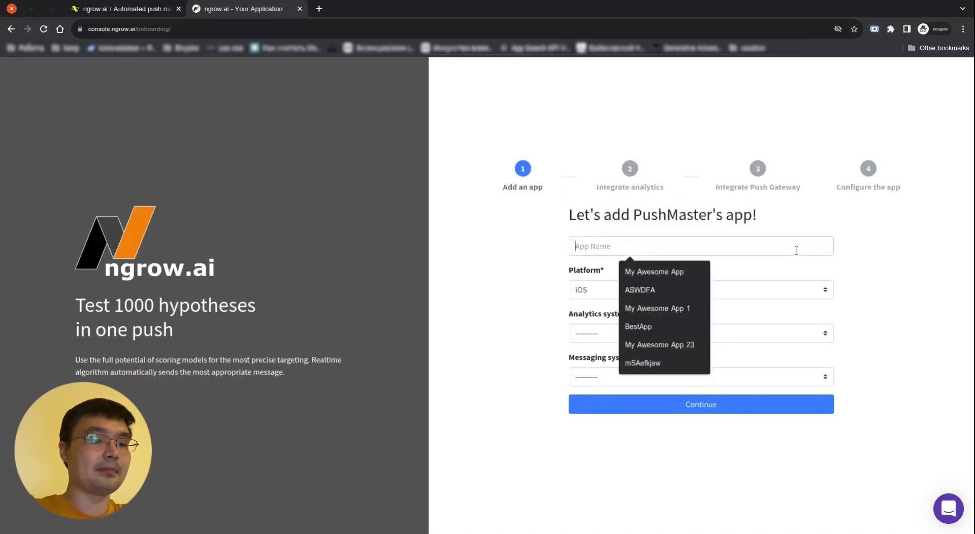
pyautogui.write('PushMasterAndroidApp')
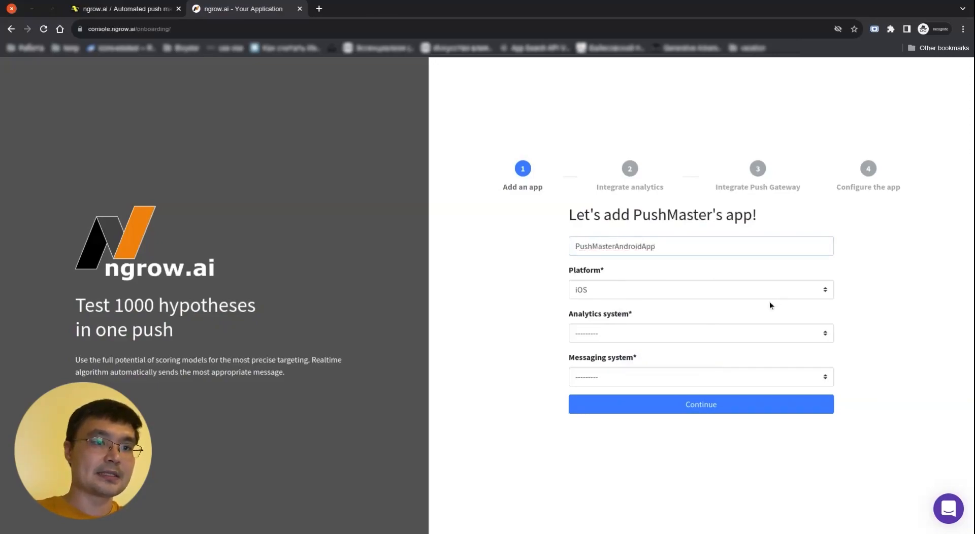
# Choose Android platform, Amplitude analytics and FCM (firebase) messaging
pyautogui.click(773, 290)
pyautogui.click(751, 315)
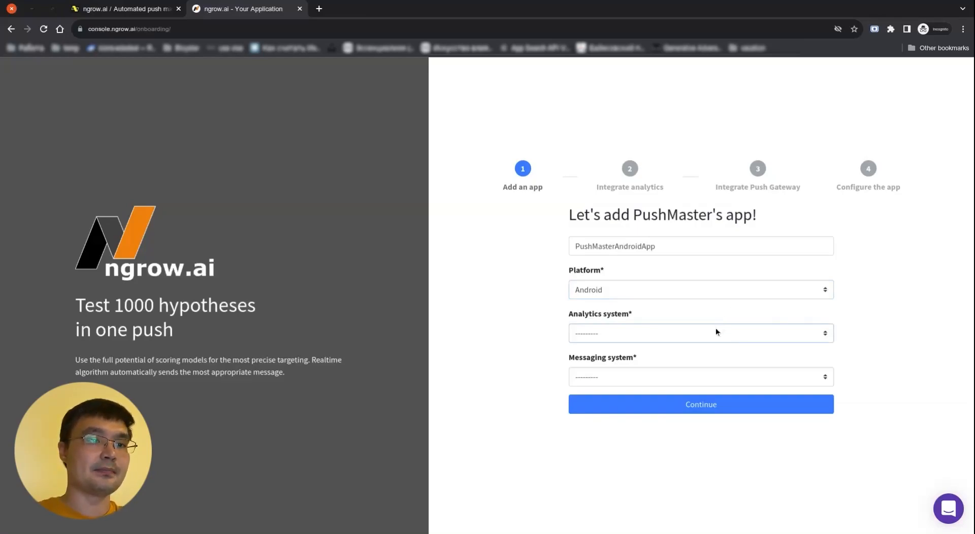
pyautogui.click(720, 389)
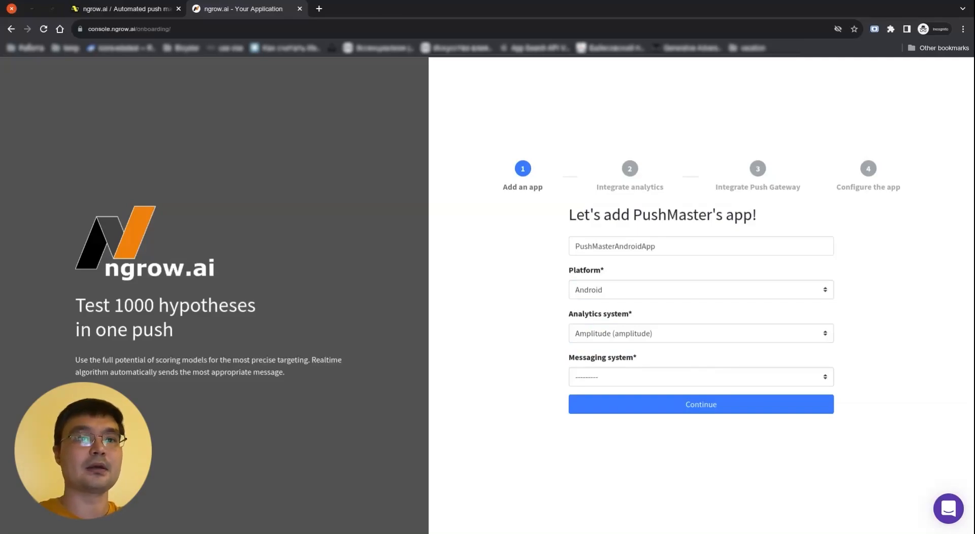
pyautogui.click(718, 371)
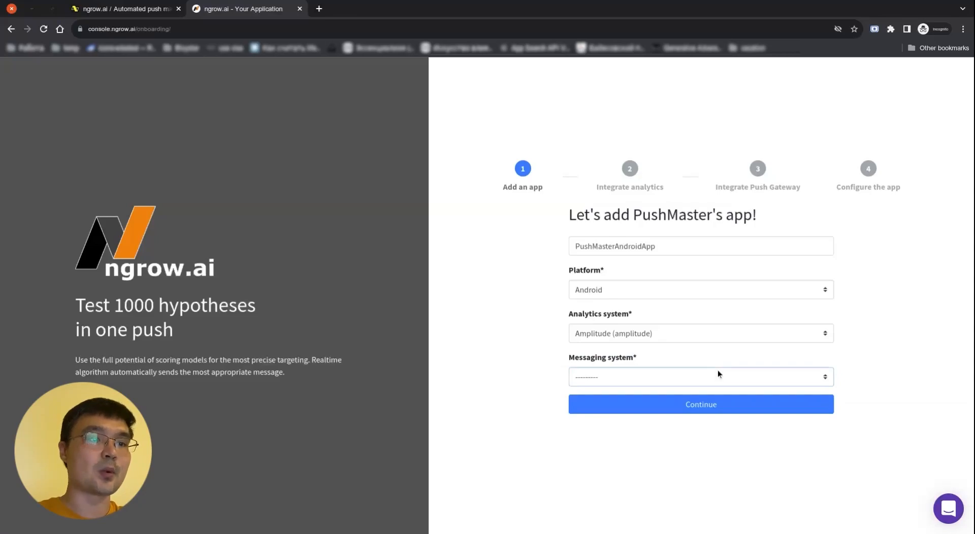
pyautogui.click(711, 403)
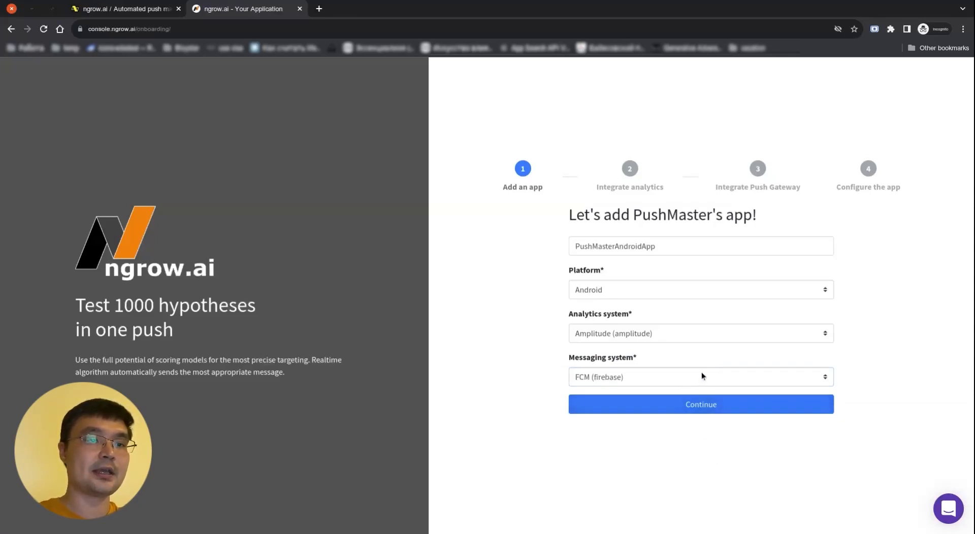
# Submit the app details and read the 'How to grant access to Amplitude' help article
pyautogui.click(764, 412)
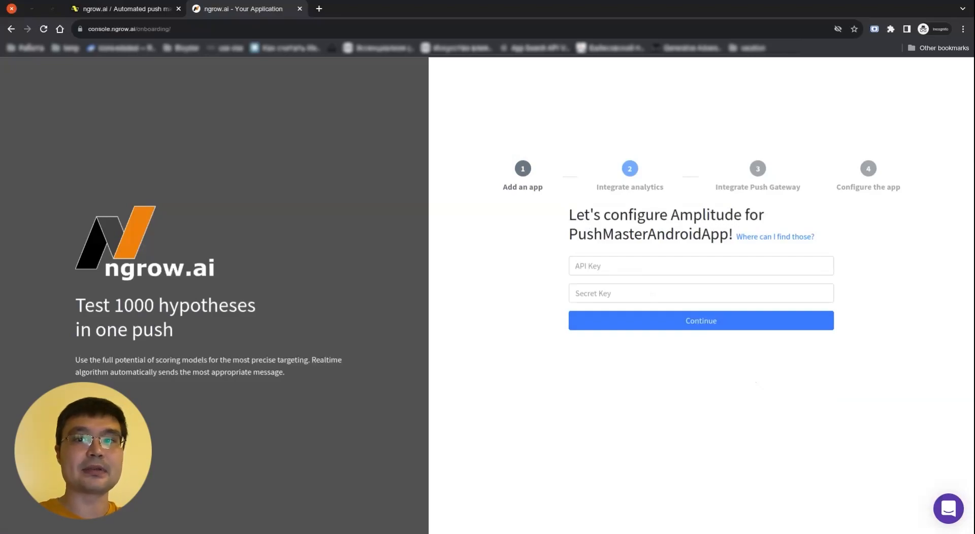
pyautogui.click(776, 237)
pyautogui.click(376, 7)
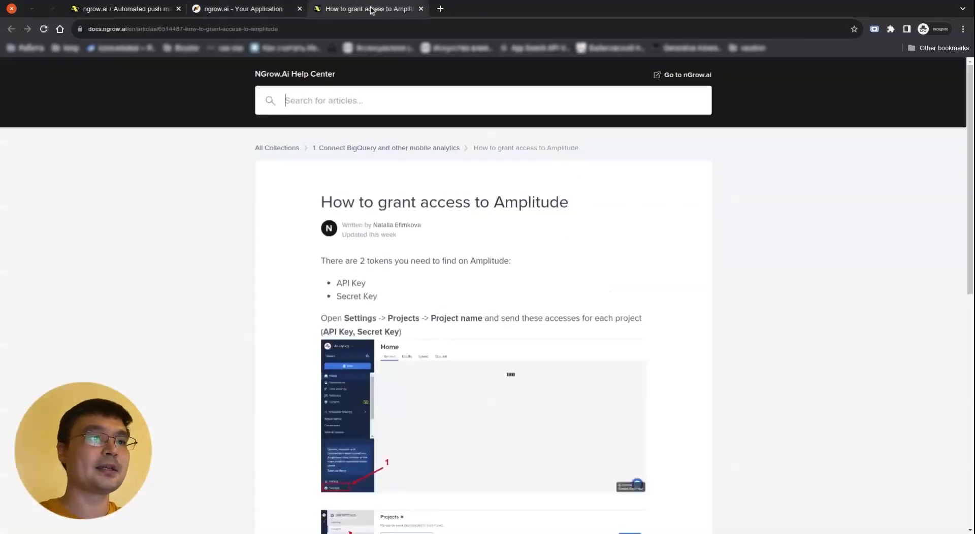
pyautogui.scroll(-3, 755, 283)
pyautogui.scroll(-5, 755, 286)
pyautogui.scroll(7, 755, 286)
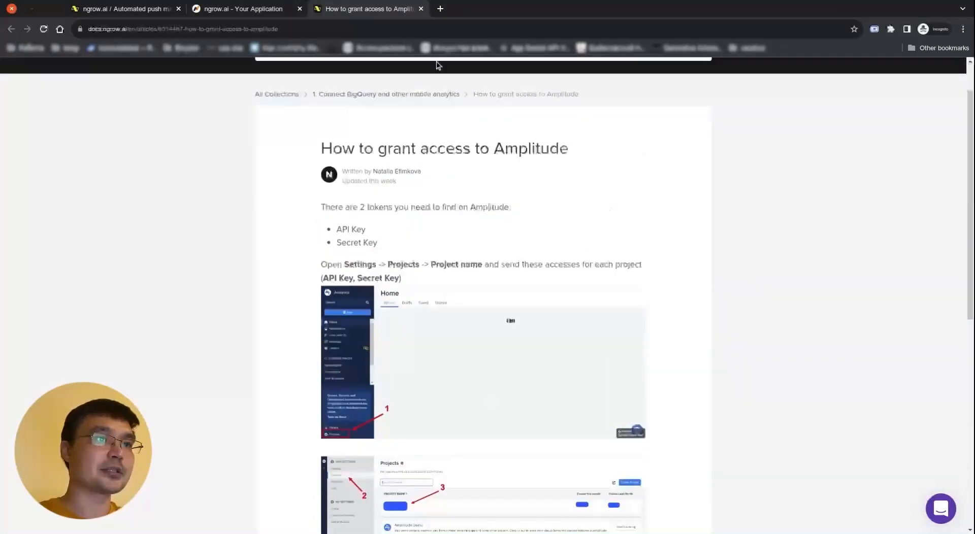
pyautogui.click(440, 9)
# Log in to Amplitude under the ngrow organisation with the saved credentials
pyautogui.write('amplitude.com')
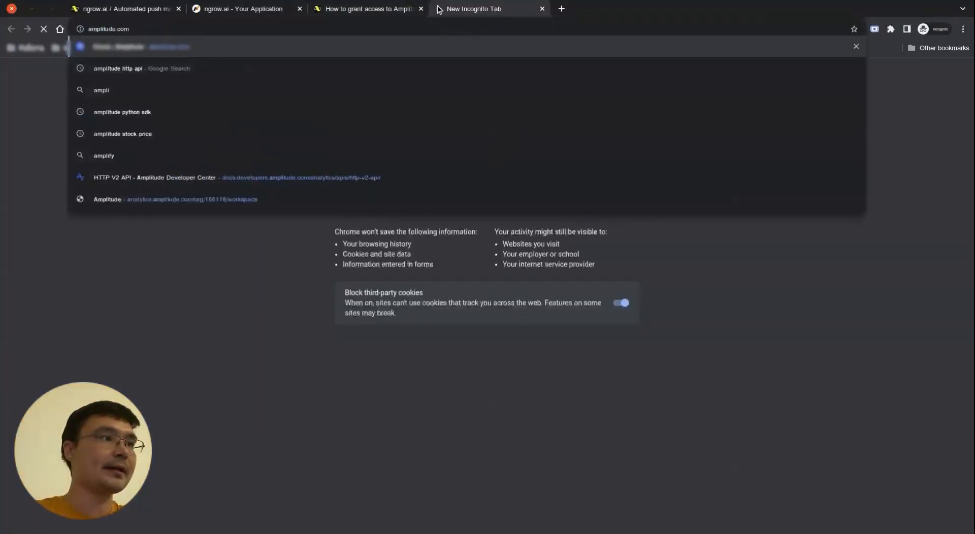
pyautogui.press('Return')
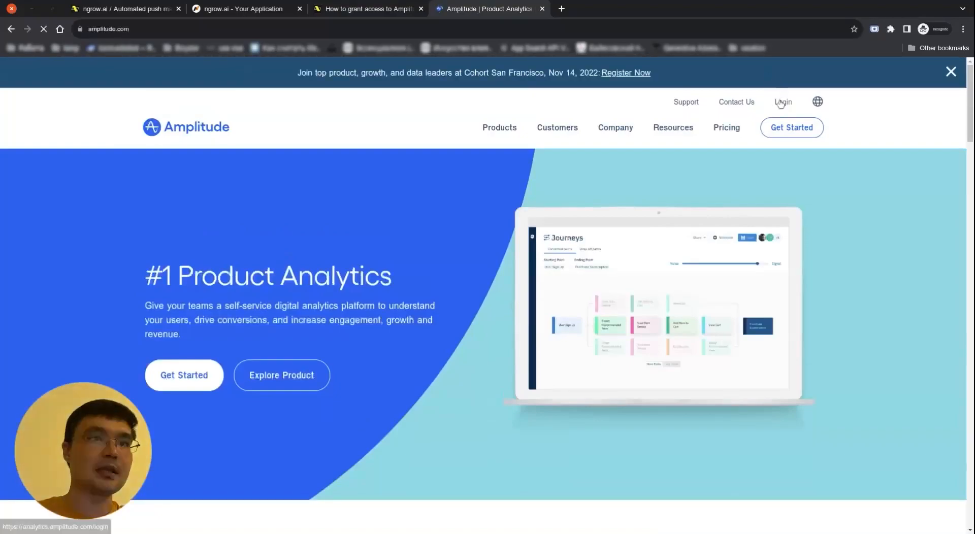
pyautogui.click(779, 101)
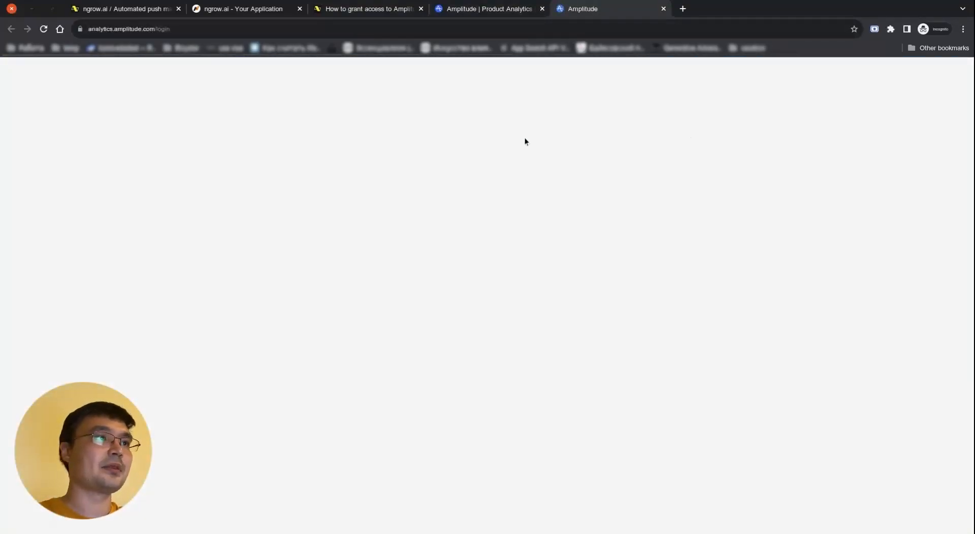
pyautogui.write('ngrow')
pyautogui.click(507, 329)
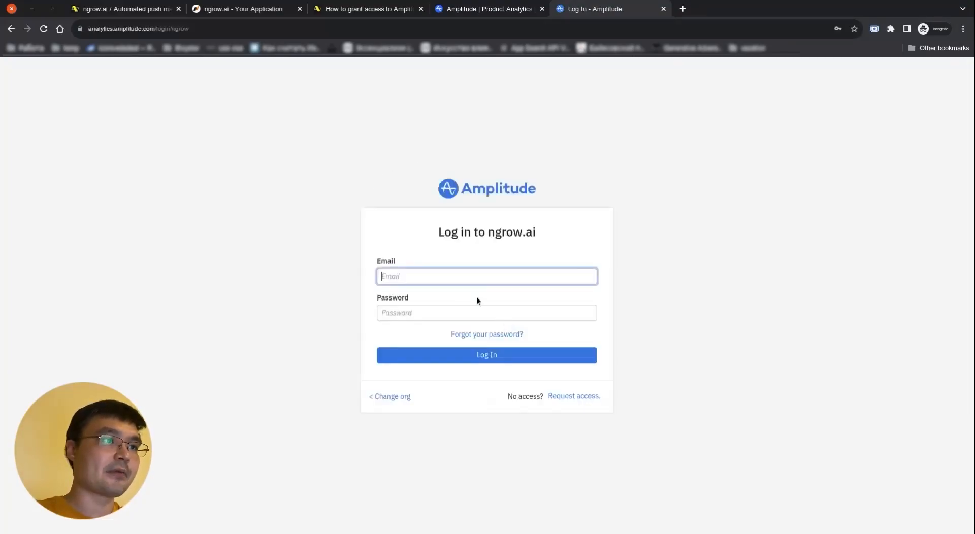
pyautogui.click(419, 278)
pyautogui.write('marat')
pyautogui.press('Down')
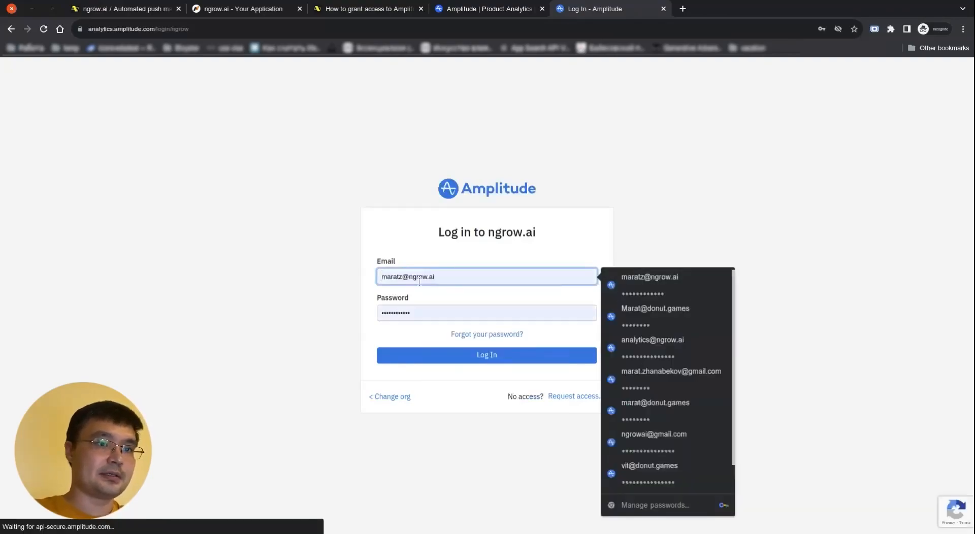
pyautogui.press('Return')
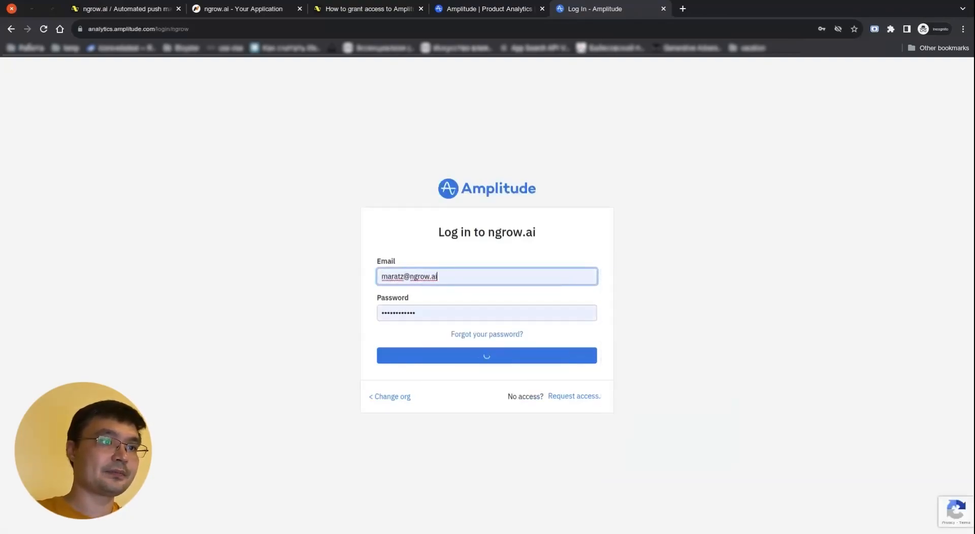
pyautogui.press('Return')
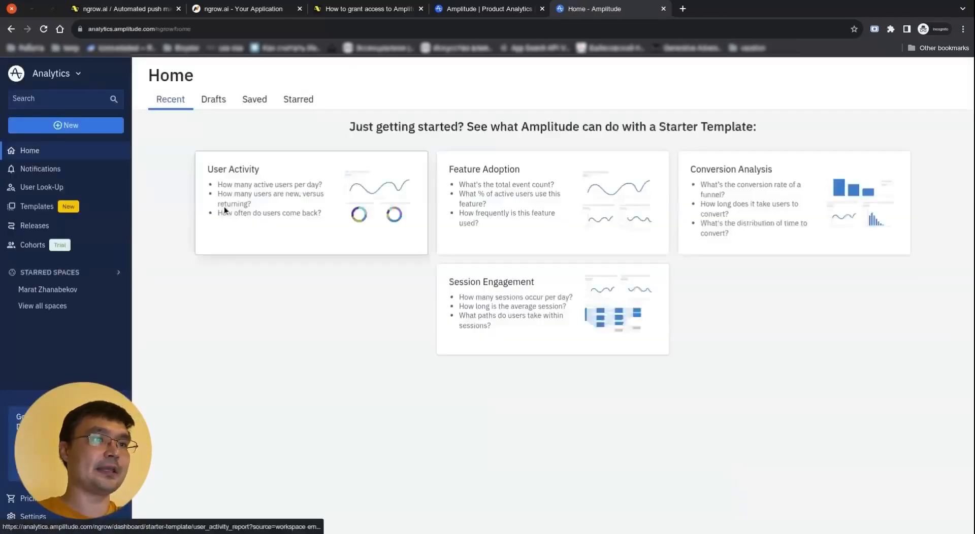
# Open the ngrow.ai project settings, reveal the Secret Key and select the API Key
pyautogui.click(20, 517)
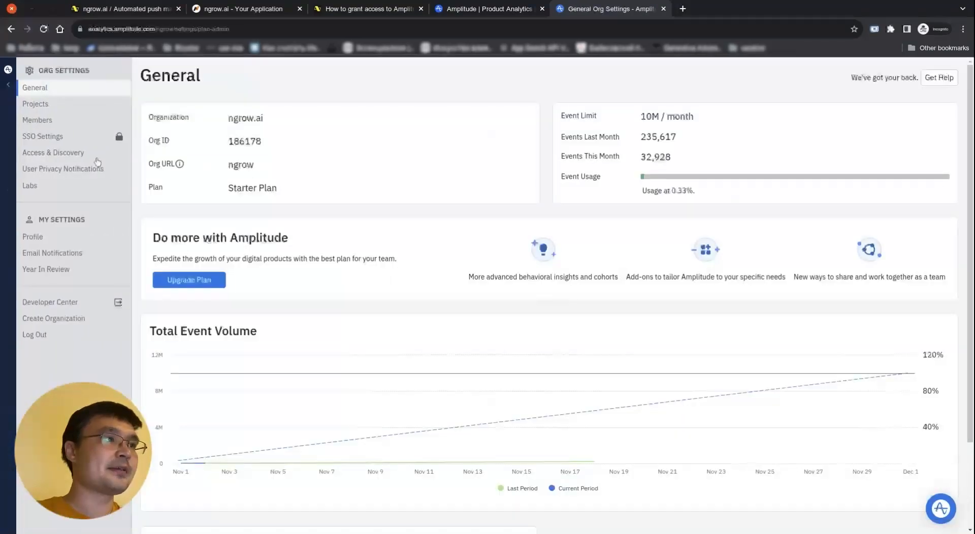
pyautogui.click(65, 104)
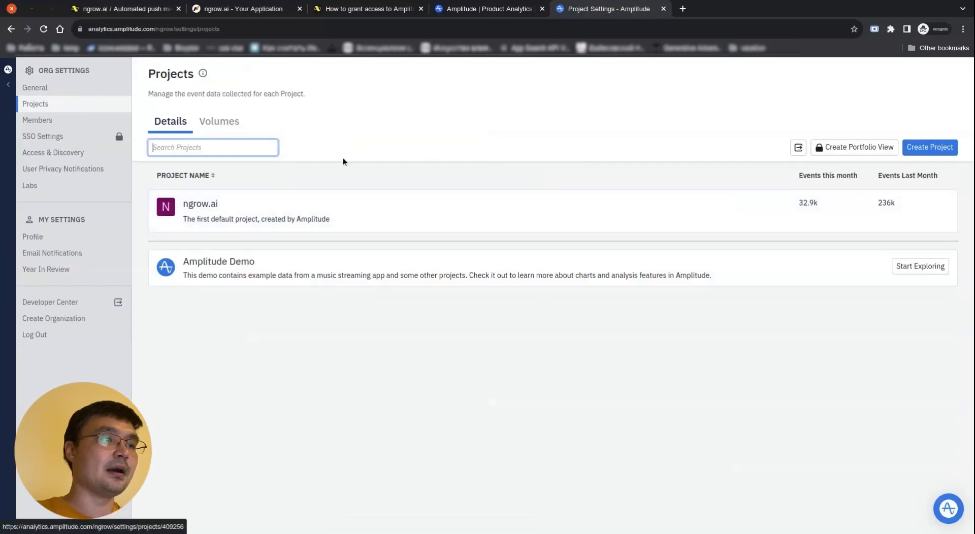
pyautogui.click(264, 213)
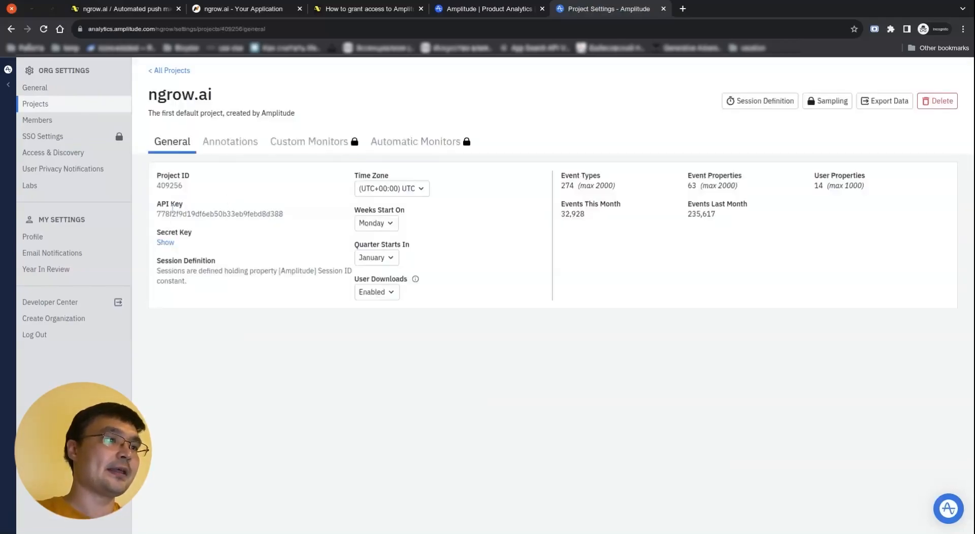
pyautogui.click(165, 242)
pyautogui.doubleClick(210, 242)
pyautogui.doubleClick(219, 214)
pyautogui.hotkey('ctrl', 'c')
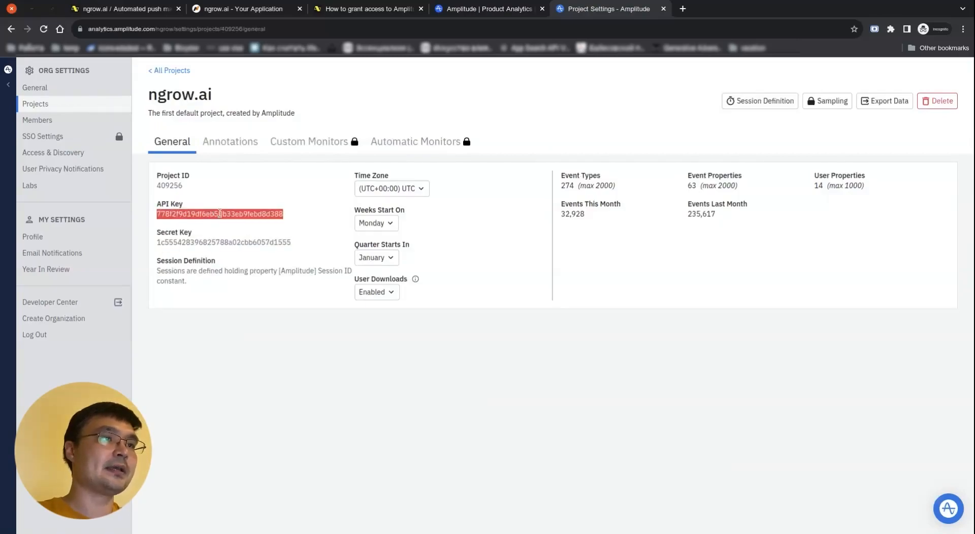
pyautogui.click(497, 9)
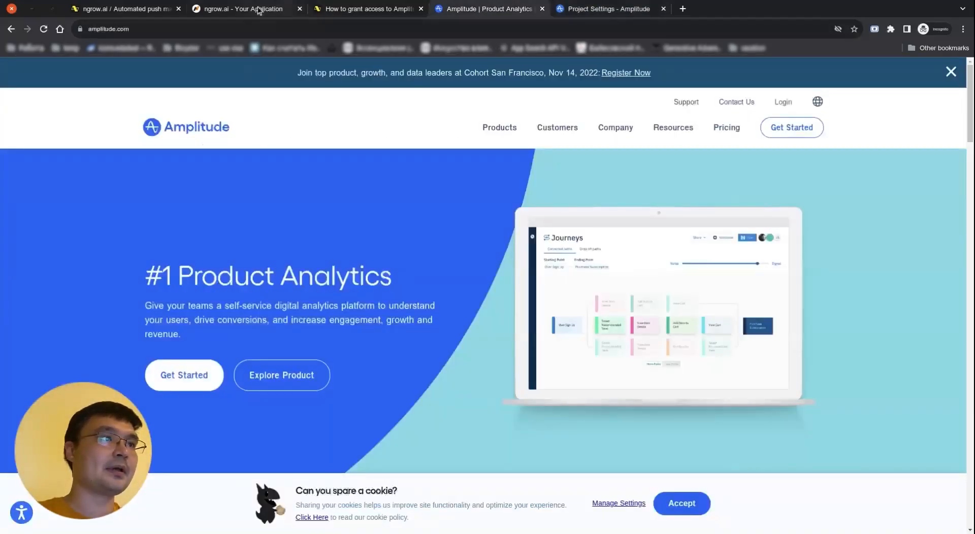
# Paste the Amplitude API Key into the ngrow.ai onboarding form
pyautogui.click(147, 8)
pyautogui.click(211, 8)
pyautogui.click(600, 266)
pyautogui.hotkey('ctrl', 'v')
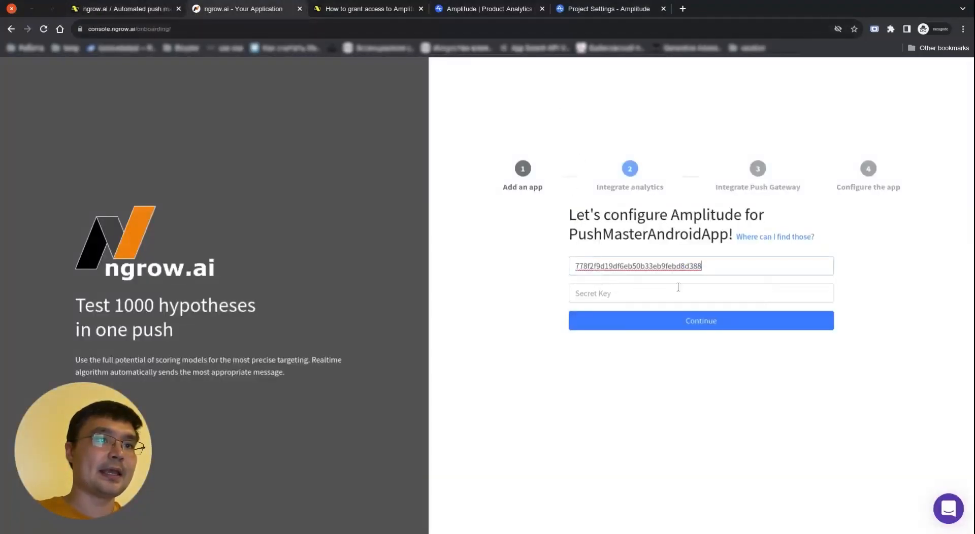
# Copy the Amplitude Secret Key into its field and continue to the FCM step
pyautogui.click(593, 9)
pyautogui.doubleClick(248, 242)
pyautogui.hotkey('ctrl', 'c')
pyautogui.click(238, 8)
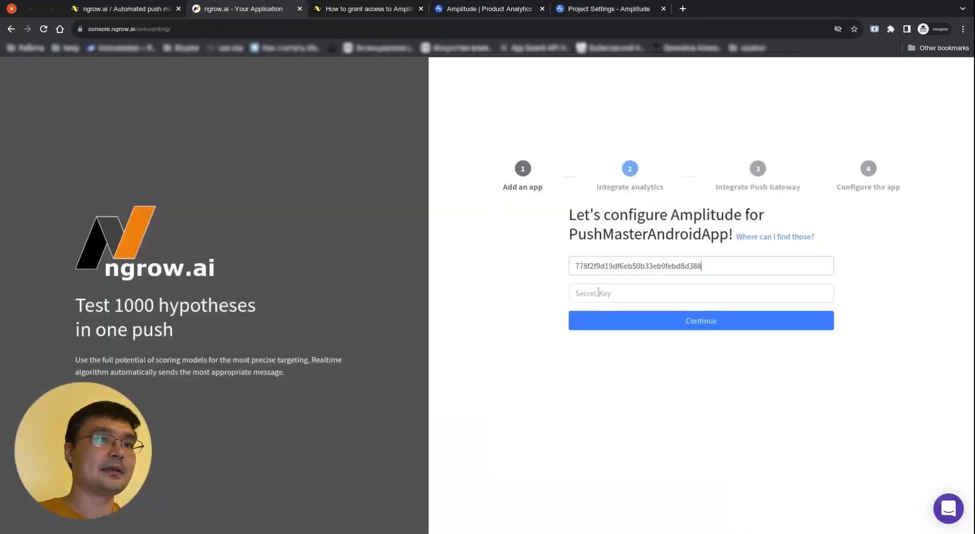
pyautogui.click(621, 293)
pyautogui.hotkey('ctrl', 'v')
pyautogui.click(621, 319)
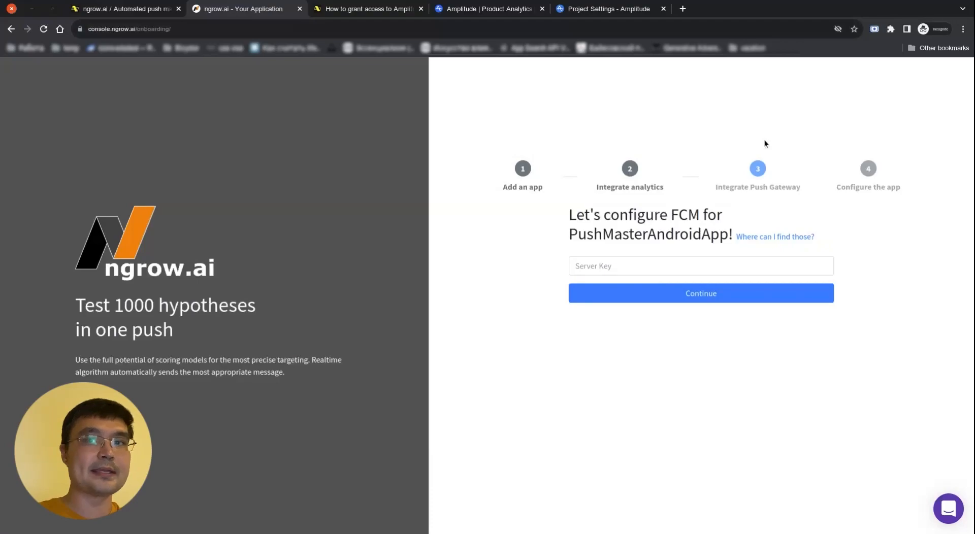
# View the Firebase access help article in a new tab
pyautogui.keyDown('ctrl'); pyautogui.click(773, 237); pyautogui.keyUp('ctrl')
pyautogui.click(374, 9)
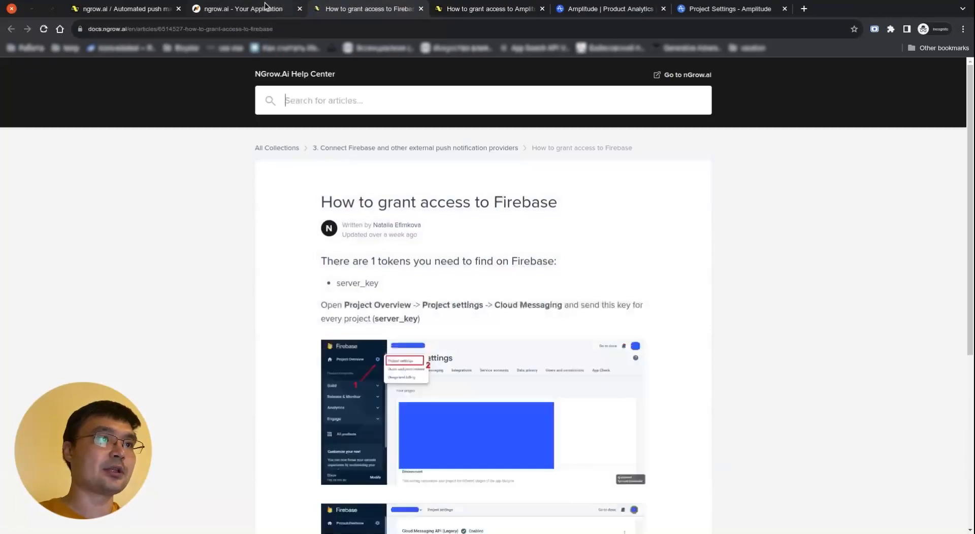
pyautogui.click(265, 7)
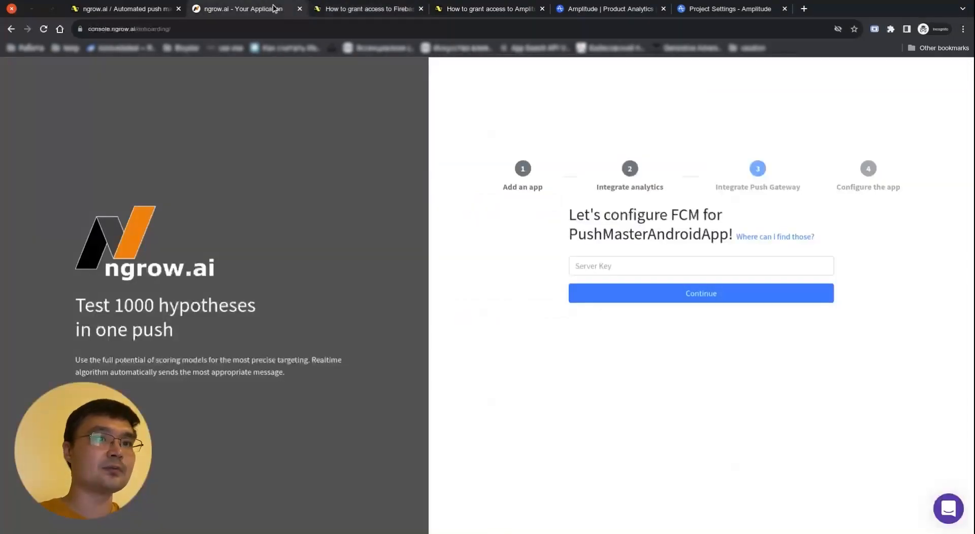
# Fill the Server Key with SERVER_KEY_SHOULD_BE_HERE from autofill and continue
pyautogui.click(623, 259)
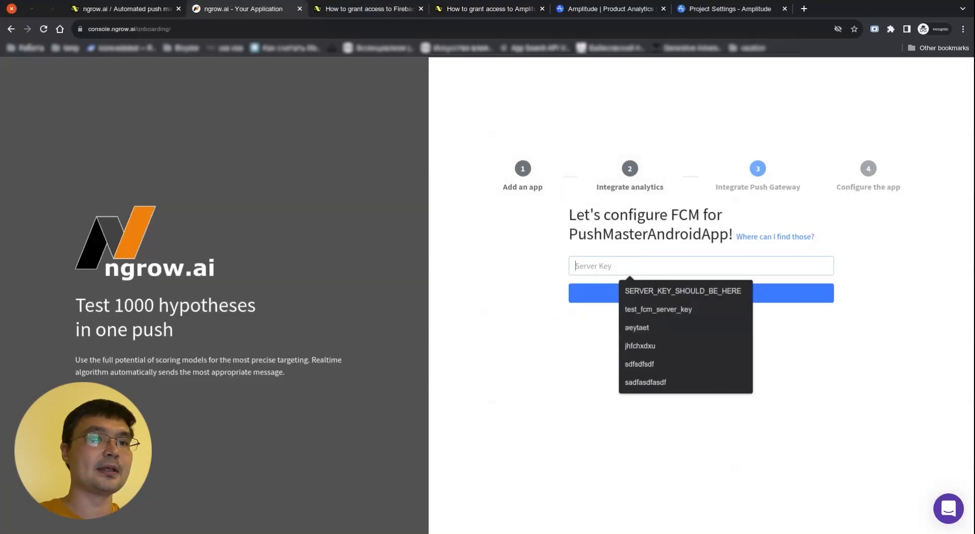
pyautogui.click(663, 292)
pyautogui.moveTo(578, 259); pyautogui.dragTo(804, 283)
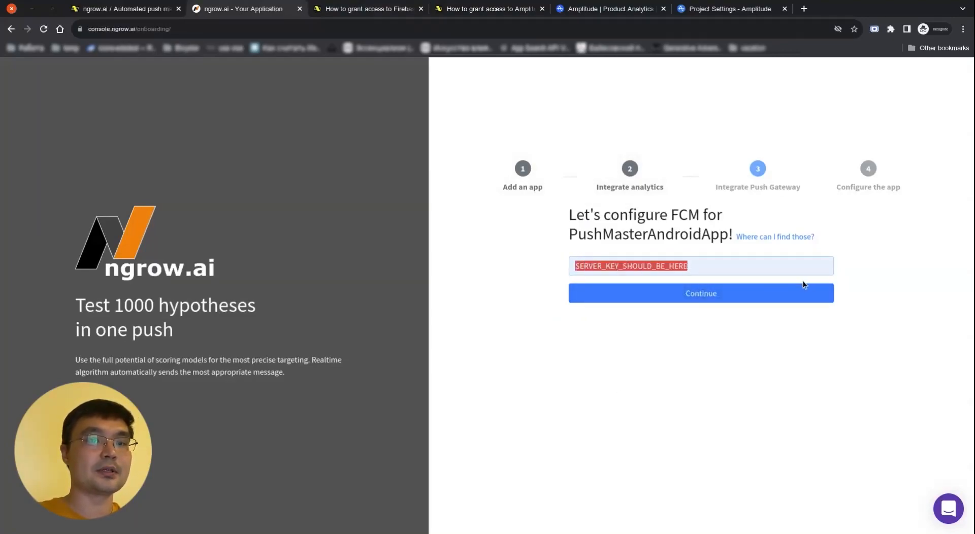
pyautogui.click(895, 368)
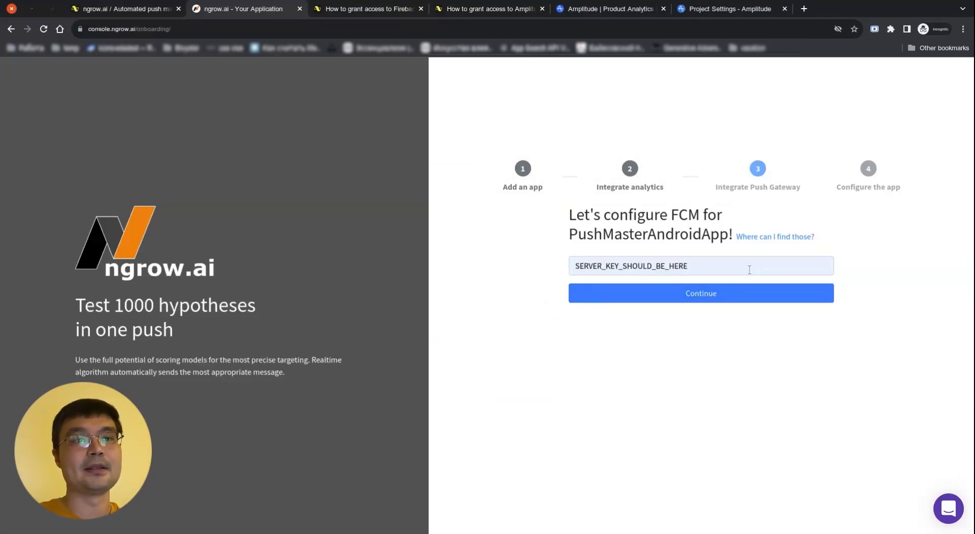
pyautogui.click(727, 293)
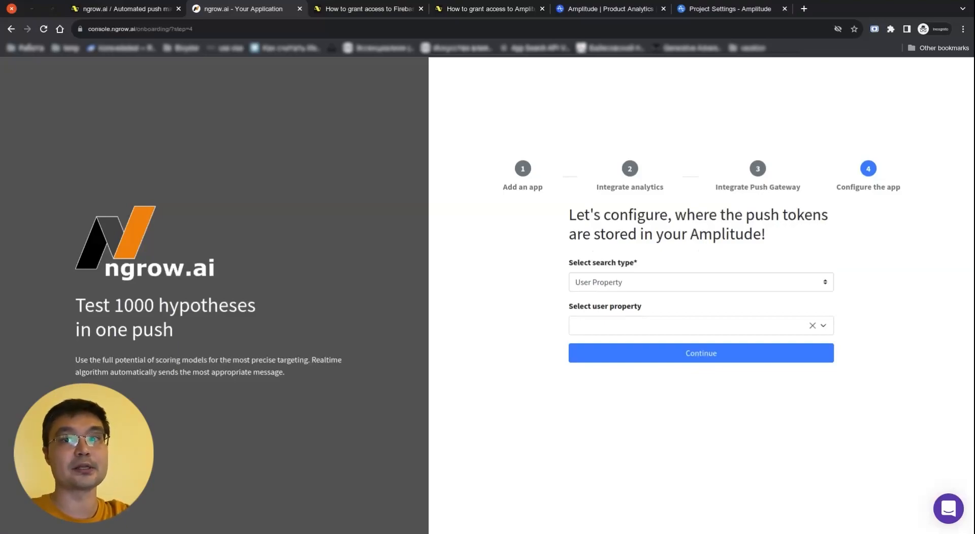
# Map push tokens to event FCM_TOKEN_HAS_BEEN_UPDATED's fcmToken property and finish setup
pyautogui.click(693, 282)
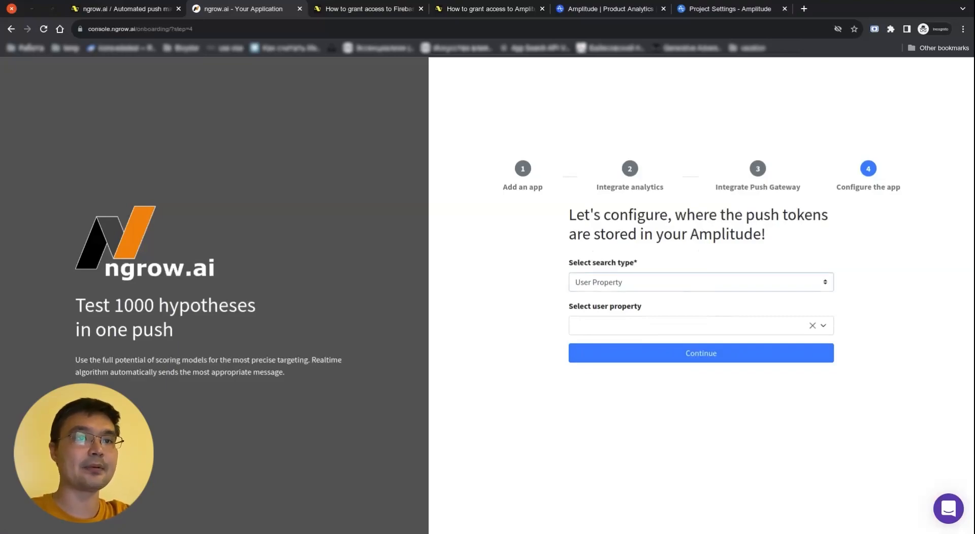
pyautogui.click(691, 312)
pyautogui.click(691, 326)
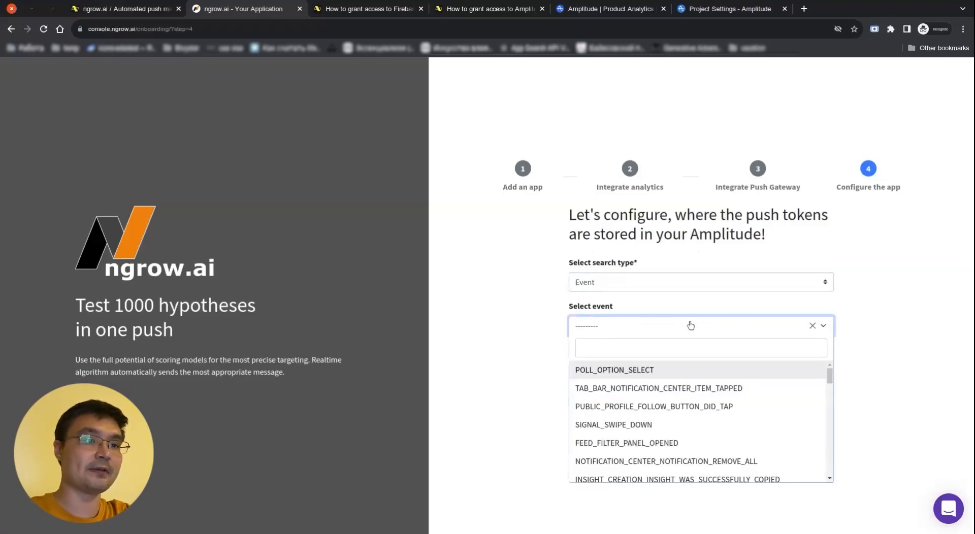
pyautogui.click(690, 349)
pyautogui.write('FCM')
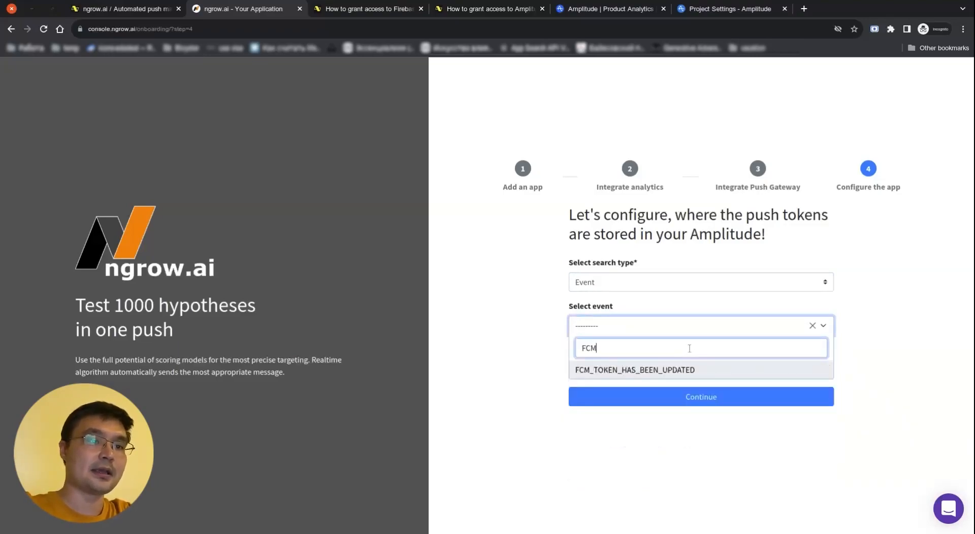
pyautogui.click(686, 370)
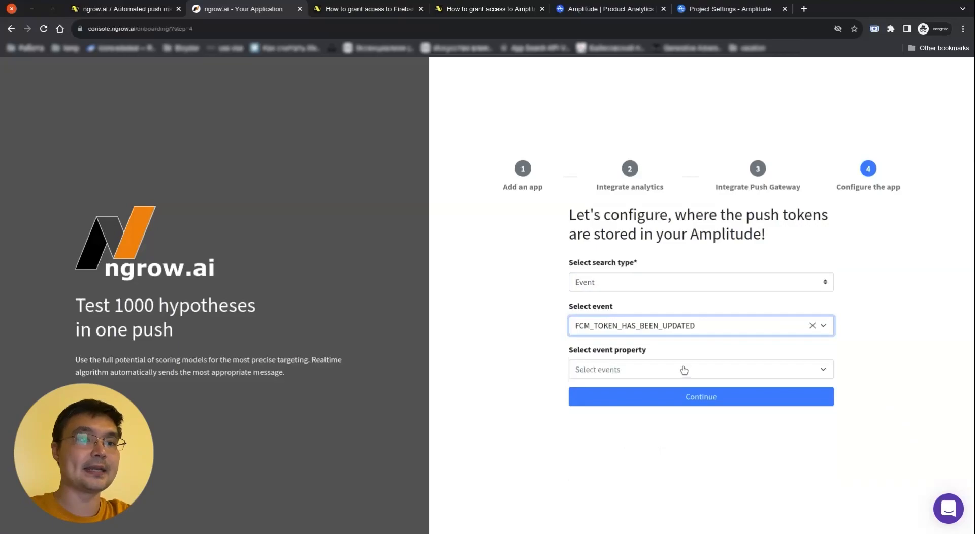
pyautogui.click(684, 370)
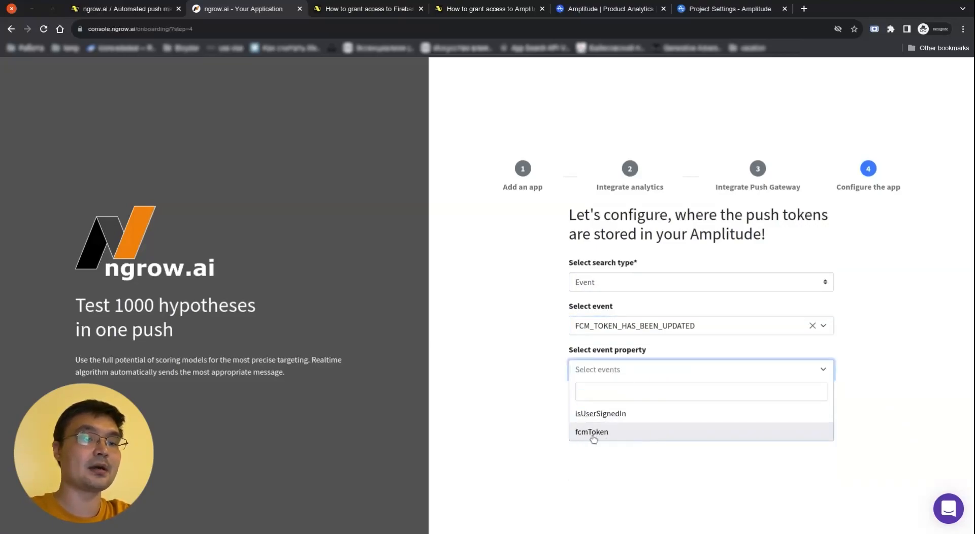
pyautogui.click(602, 436)
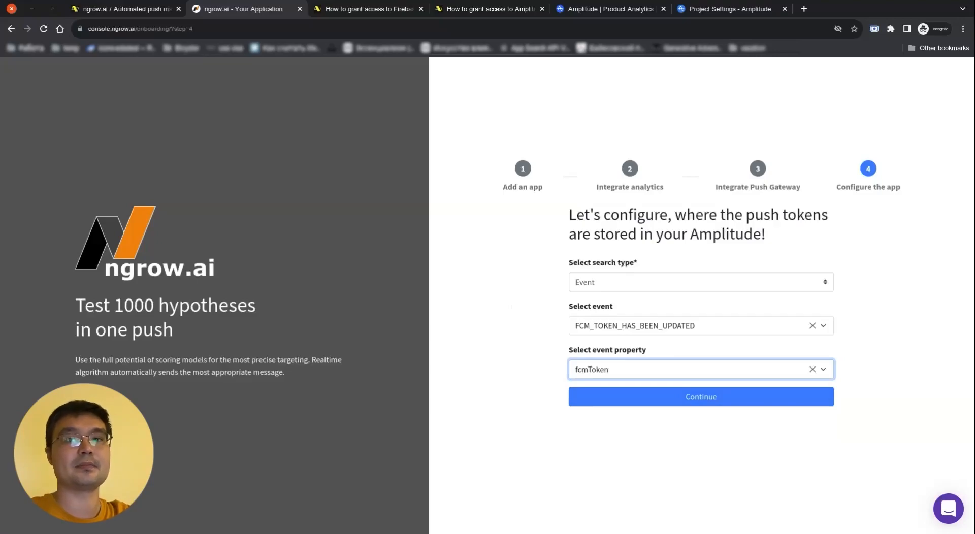
pyautogui.moveTo(647, 350); pyautogui.dragTo(570, 347)
pyautogui.moveTo(647, 347); pyautogui.dragTo(643, 345)
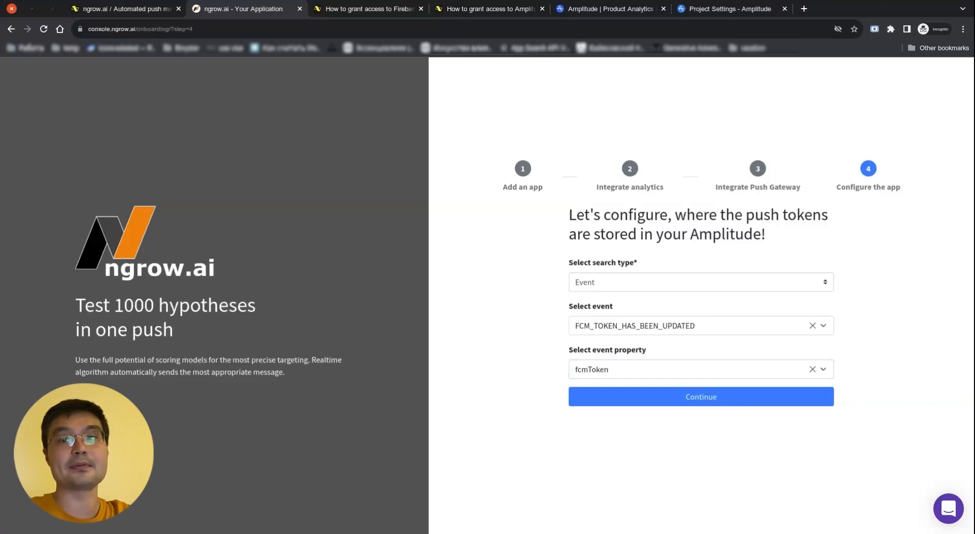
pyautogui.click(682, 408)
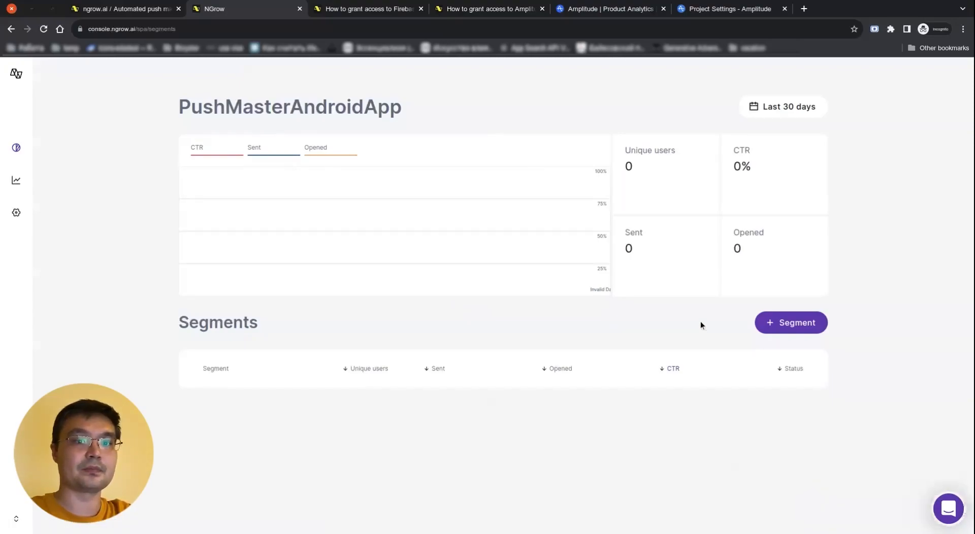
# Start a new segment named churned_users with a MAIN_OPEN event filter
pyautogui.click(774, 326)
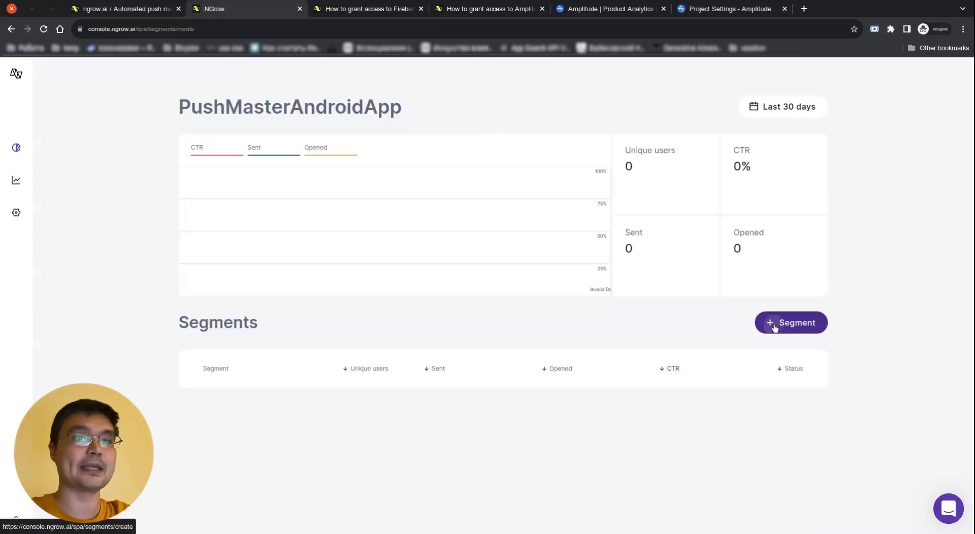
pyautogui.click(325, 205)
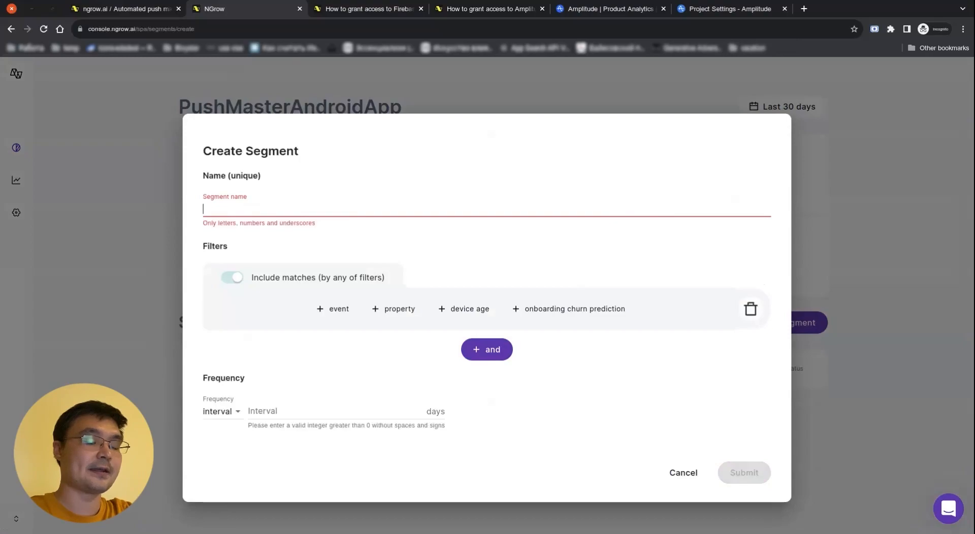
pyautogui.write('churned_users')
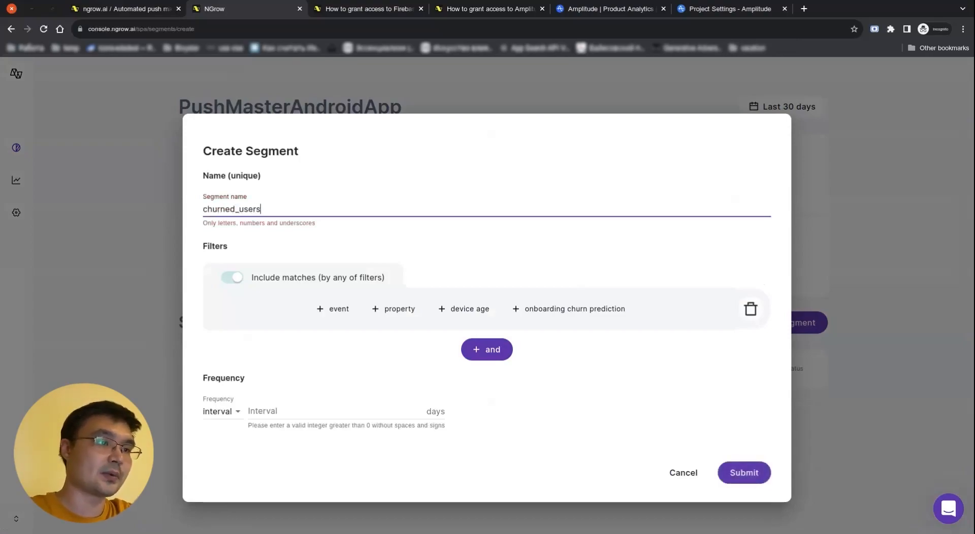
pyautogui.click(335, 311)
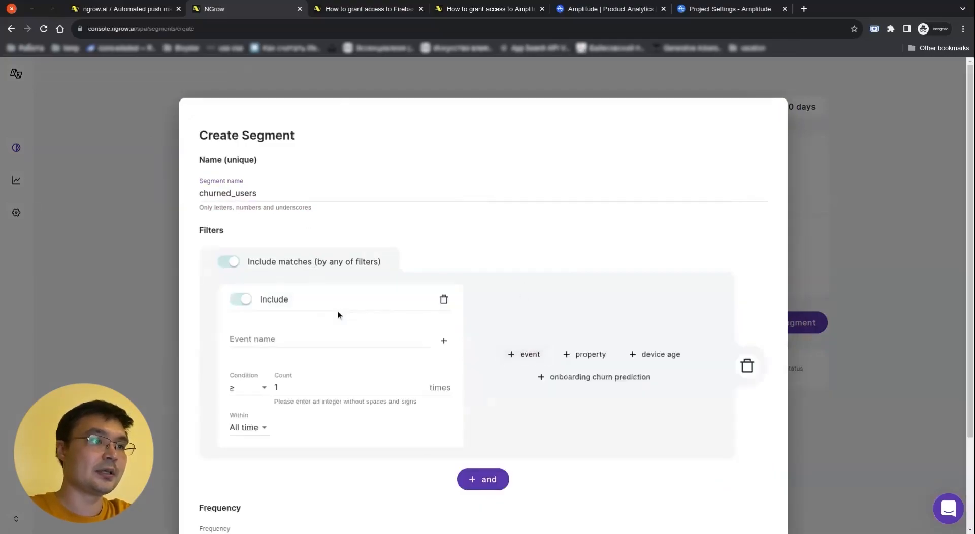
pyautogui.click(313, 336)
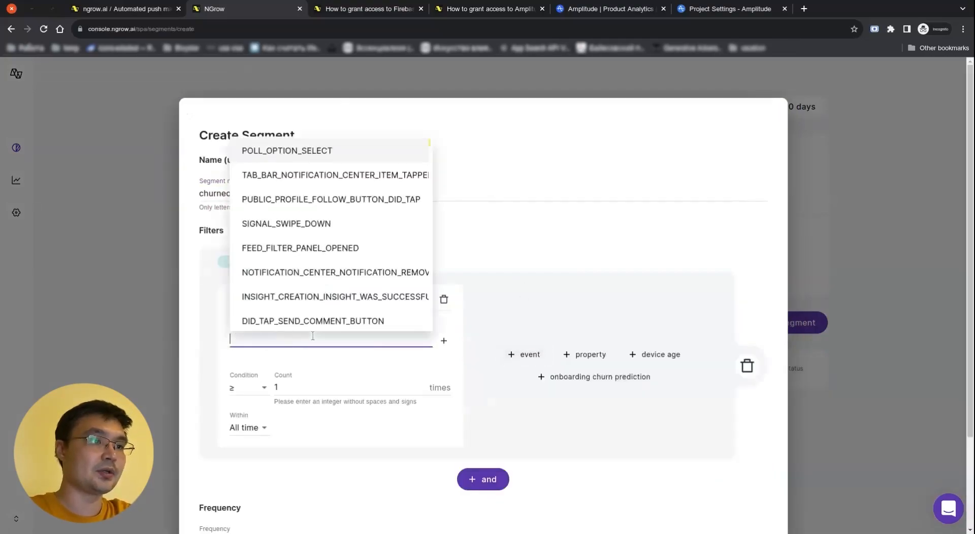
pyautogui.write('щзут')
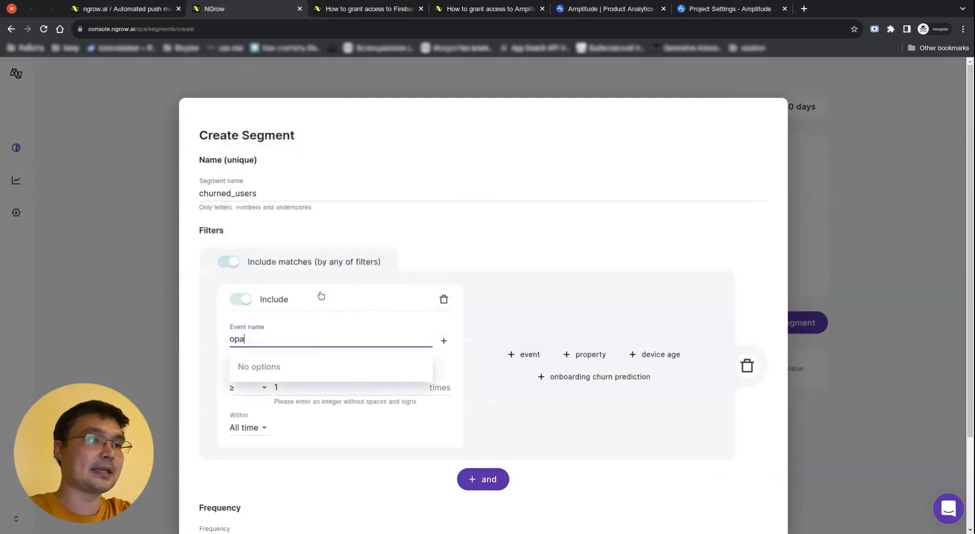
pyautogui.press('BackSpace')
pyautogui.press('BackSpace')
pyautogui.press('BackSpace')
pyautogui.press('BackSpace')
pyautogui.write('open')
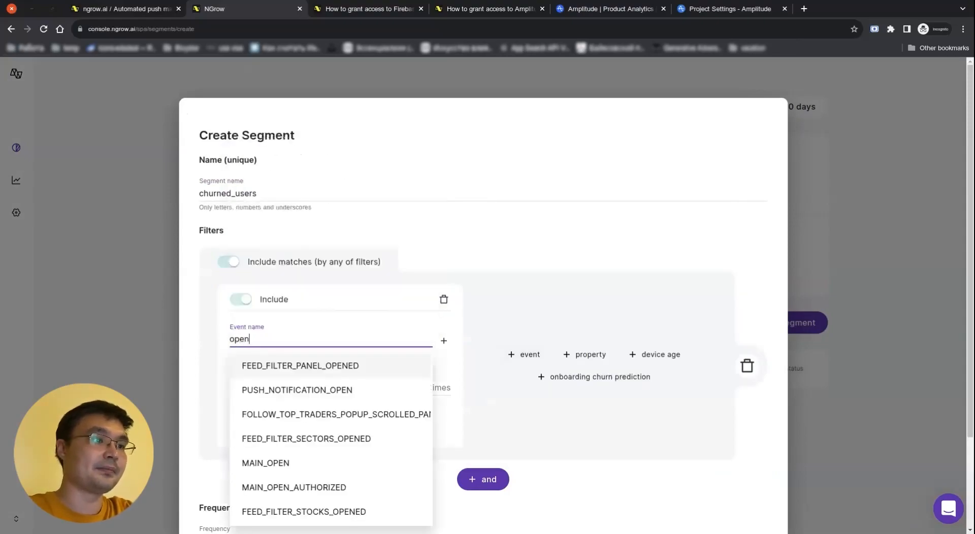
pyautogui.scroll(-1, 315, 457)
pyautogui.click(315, 445)
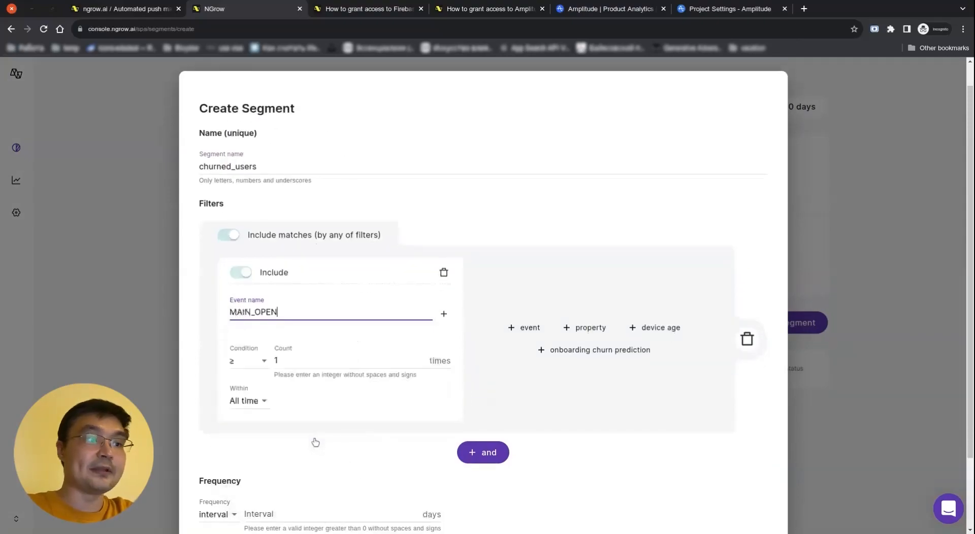
# Require MAIN_OPEN to occur exactly 0 times within a 7-day period
pyautogui.click(283, 360)
pyautogui.press('BackSpace')
pyautogui.write('0')
pyautogui.click(244, 364)
pyautogui.click(259, 481)
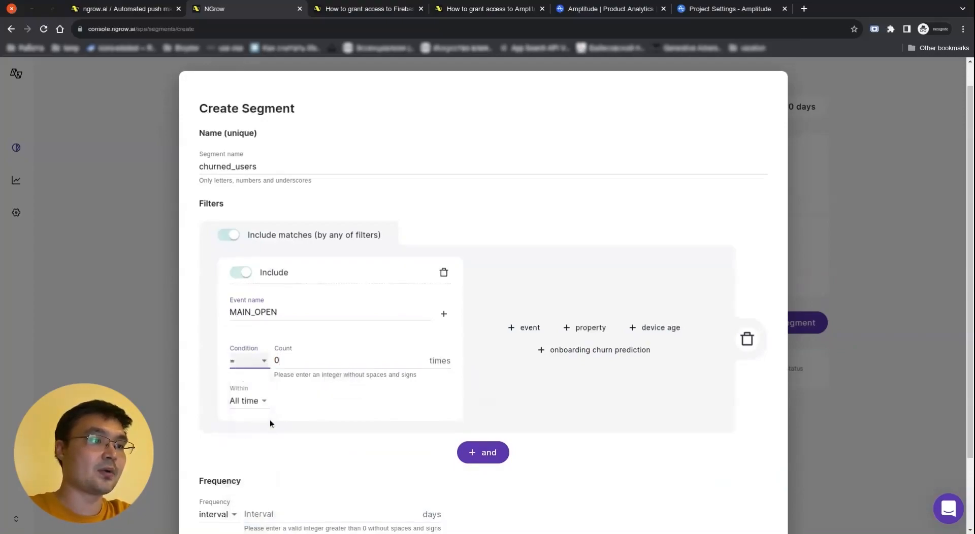
pyautogui.click(255, 403)
pyautogui.click(254, 421)
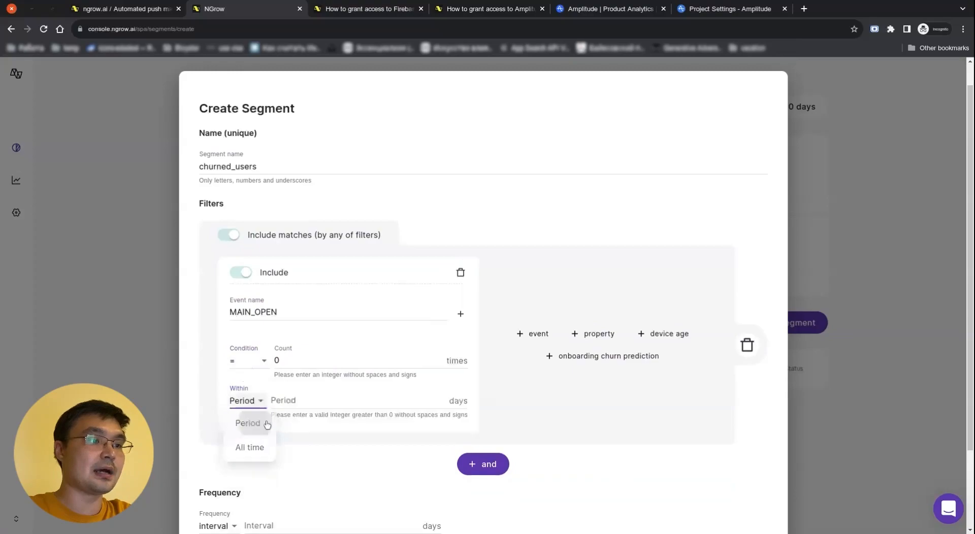
pyautogui.click(298, 403)
pyautogui.write('7')
pyautogui.click(527, 405)
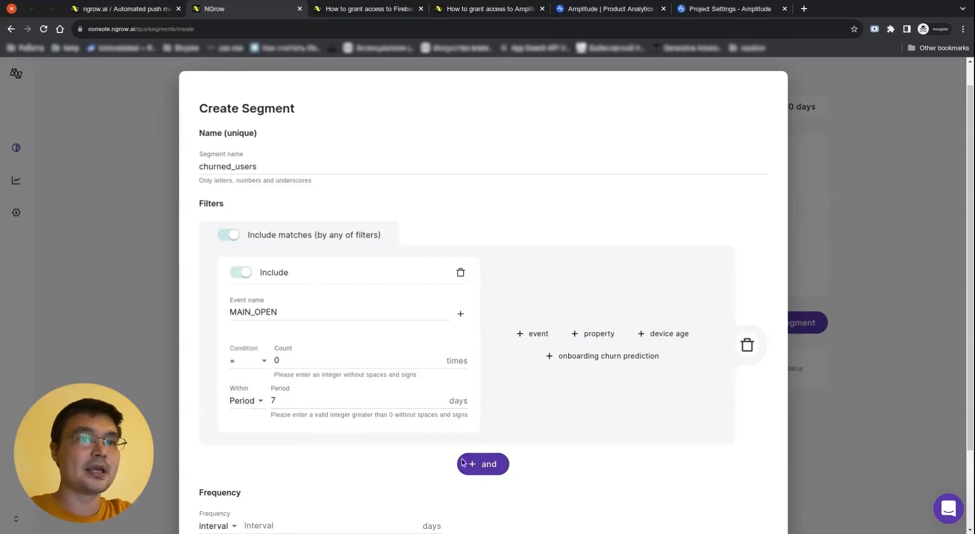
# Set the frequency interval to 3 days and submit the segment
pyautogui.scroll(-2, 485, 415)
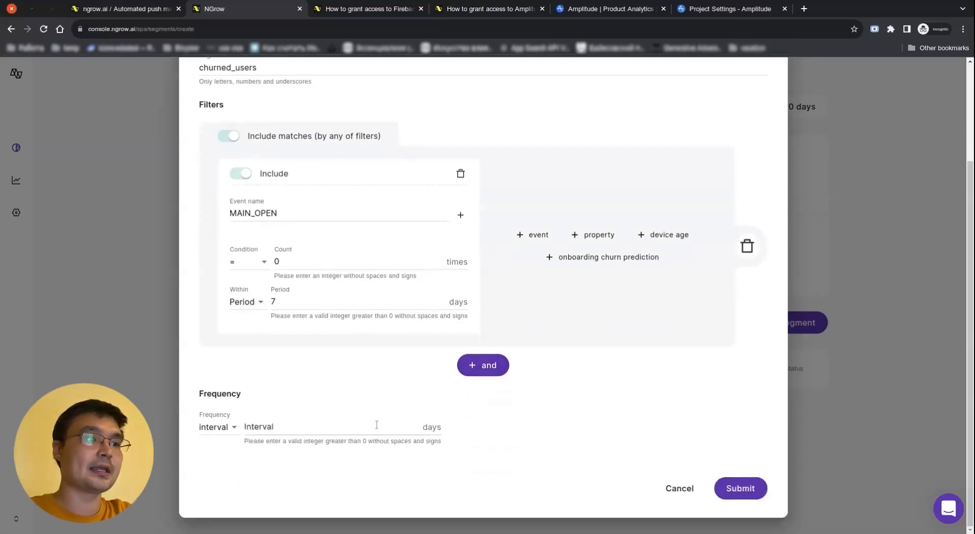
pyautogui.click(356, 420)
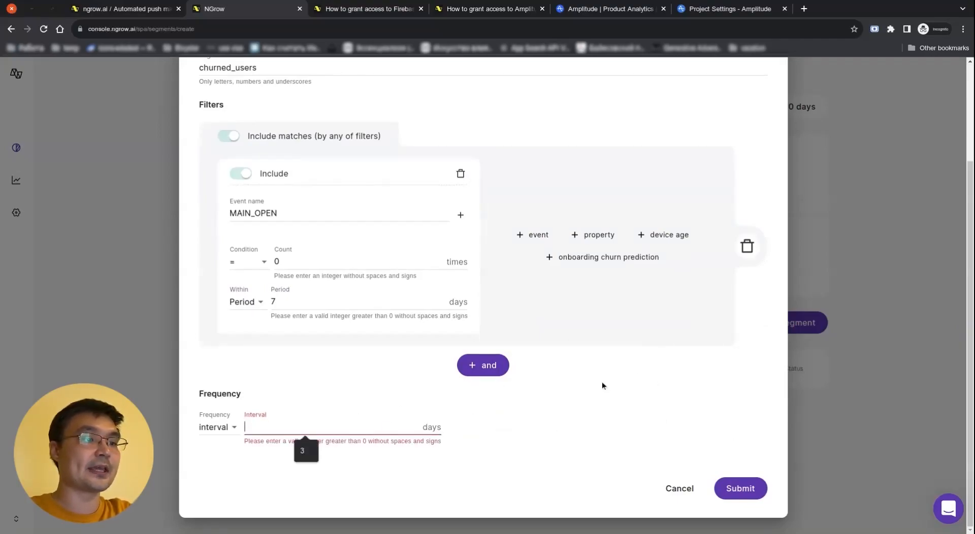
pyautogui.write('3')
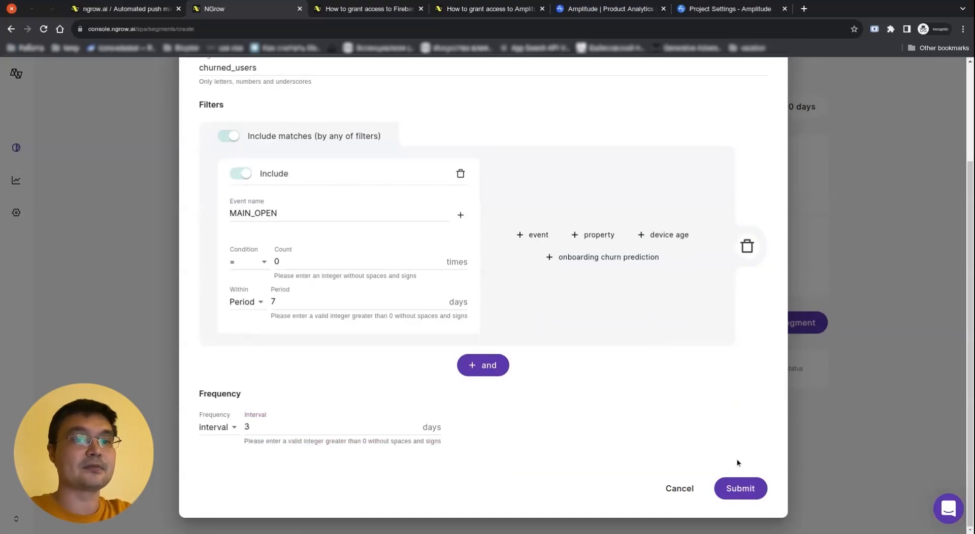
pyautogui.click(742, 488)
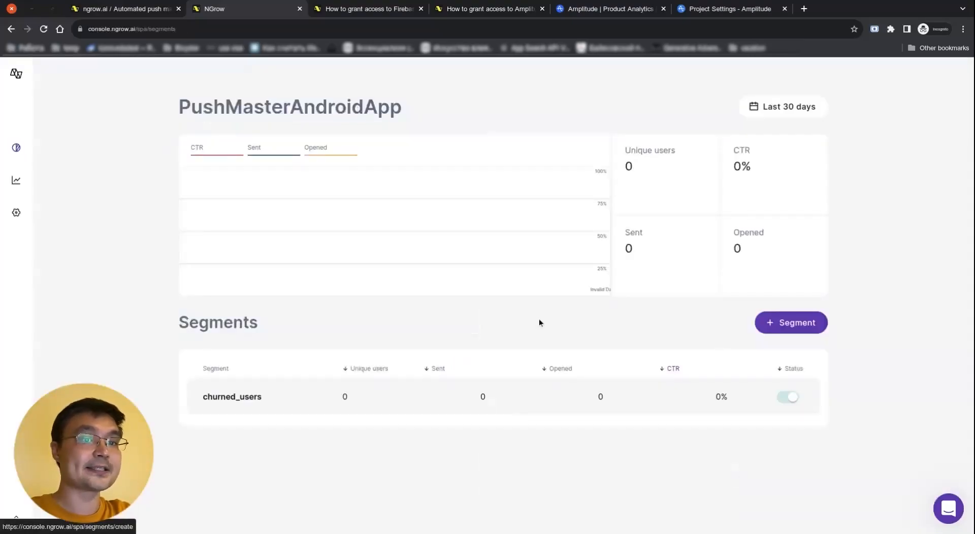
# Open the churned_users segment page and show its + Message options
pyautogui.click(286, 401)
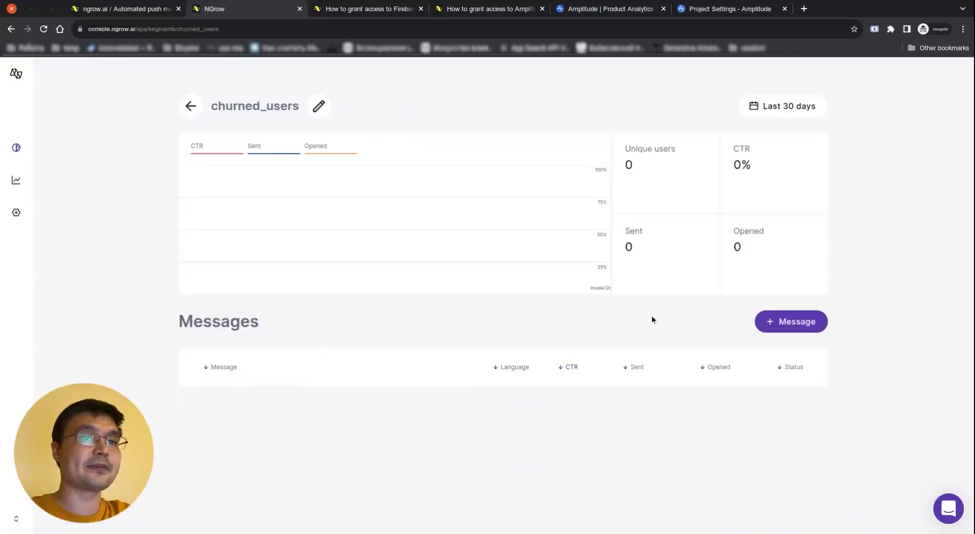
pyautogui.moveTo(254, 106); pyautogui.dragTo(209, 99)
pyautogui.click(883, 326)
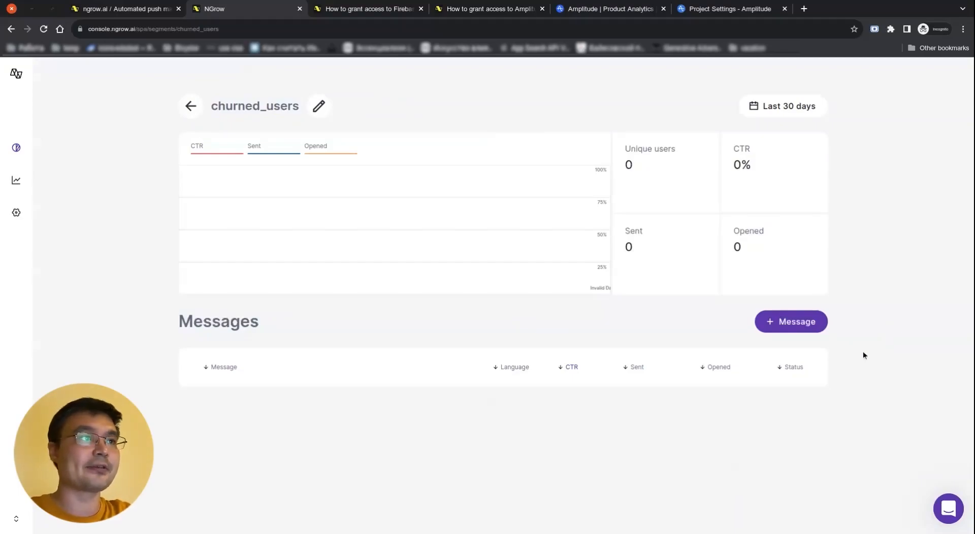
pyautogui.moveTo(220, 107); pyautogui.dragTo(297, 110)
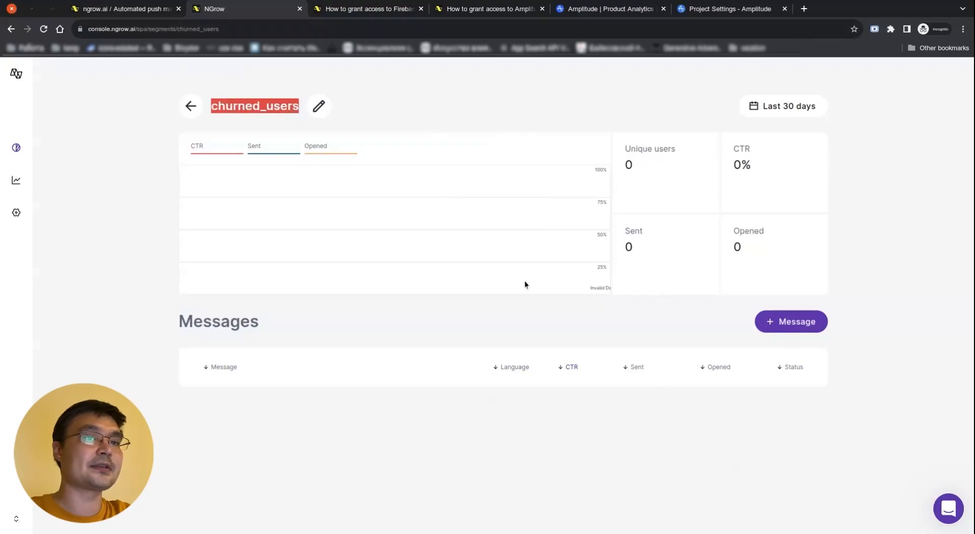
pyautogui.click(724, 424)
pyautogui.click(815, 328)
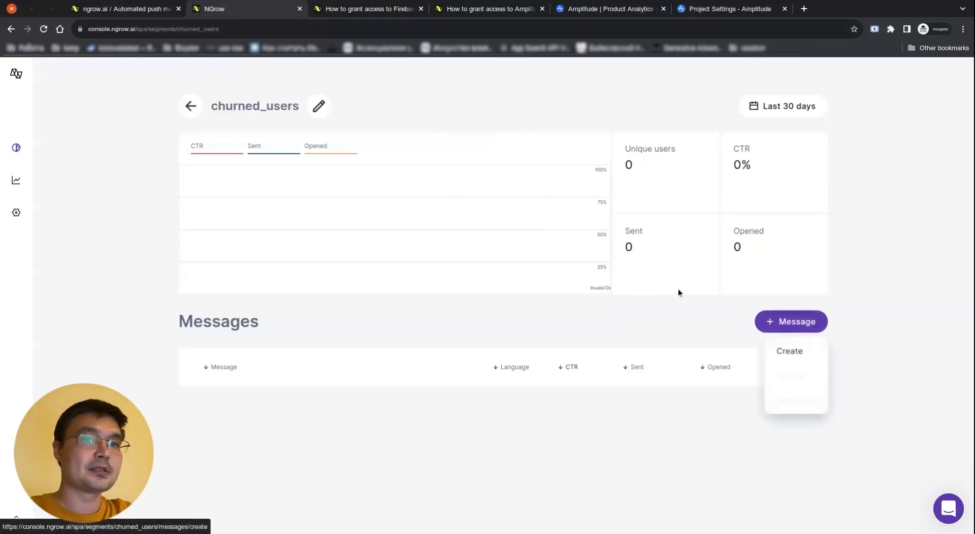
# Create an English message titled 'Hey now!' with body 'you're a rockstar!~'
pyautogui.click(802, 352)
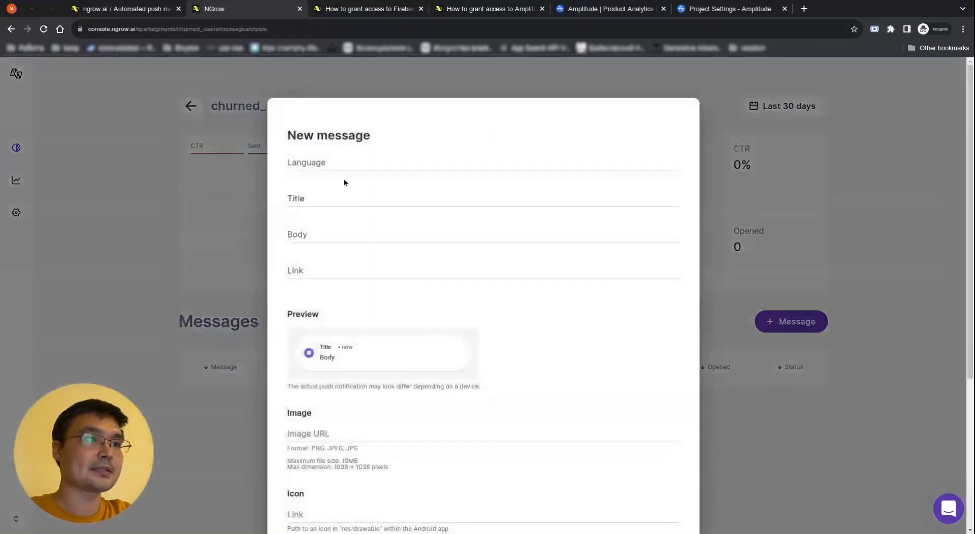
pyautogui.click(347, 162)
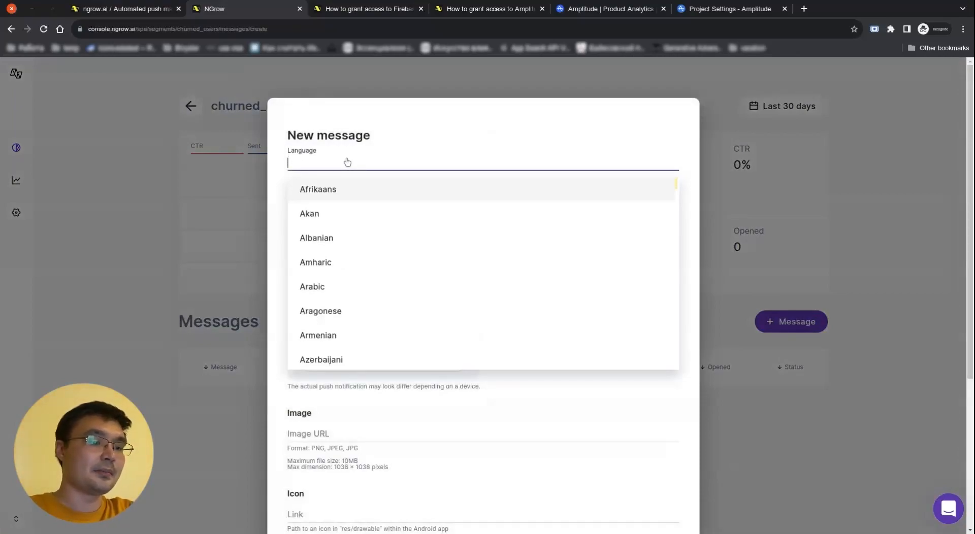
pyautogui.write('eng')
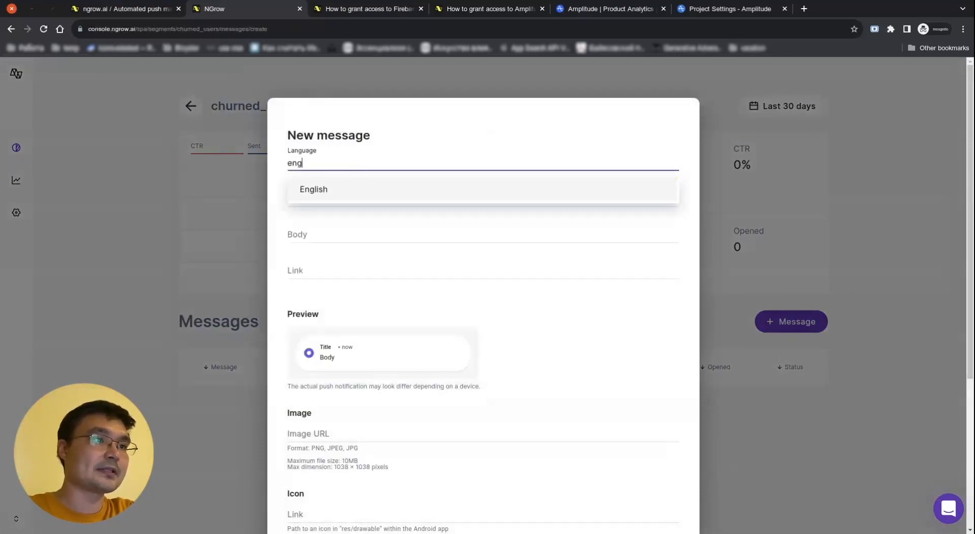
pyautogui.click(356, 187)
pyautogui.click(366, 193)
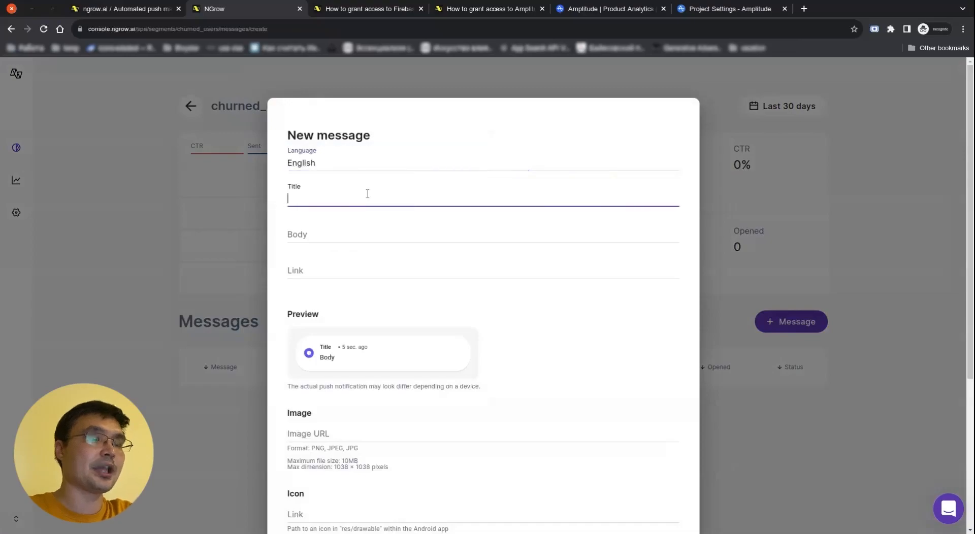
pyautogui.write('Hey now!')
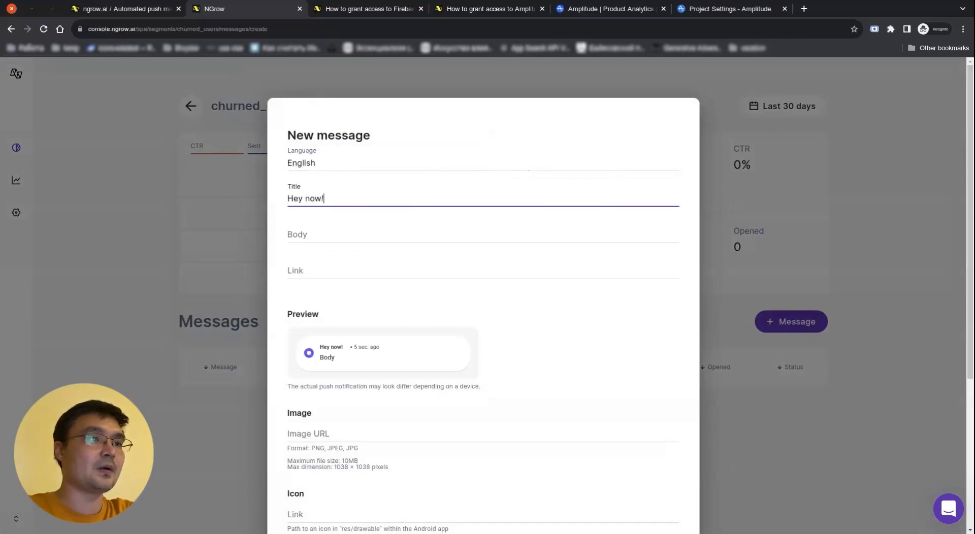
pyautogui.press('Tab')
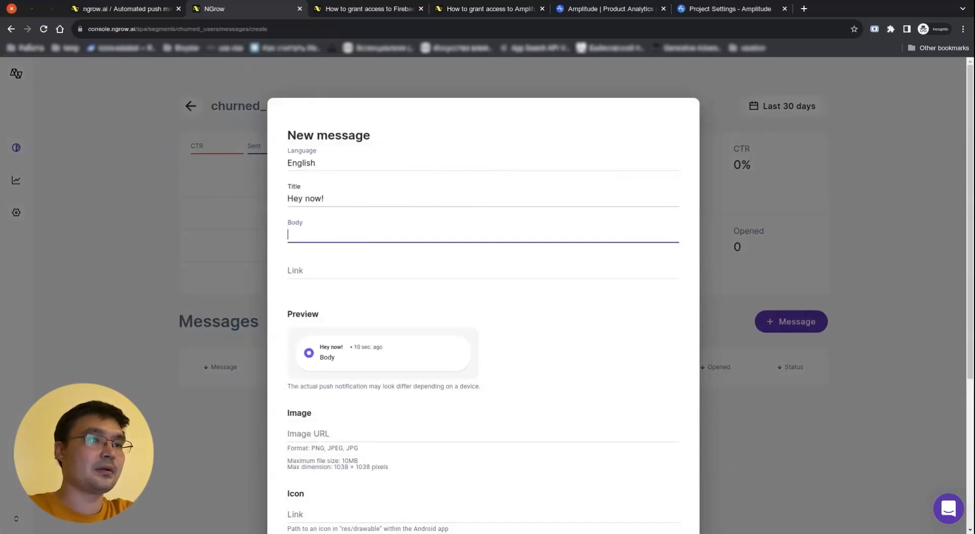
pyautogui.write("You're a")
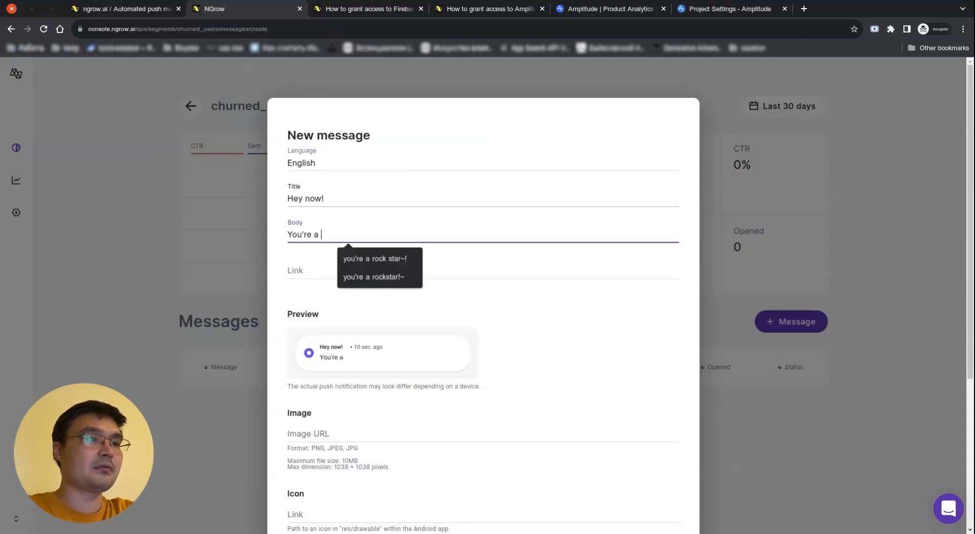
pyautogui.click(386, 276)
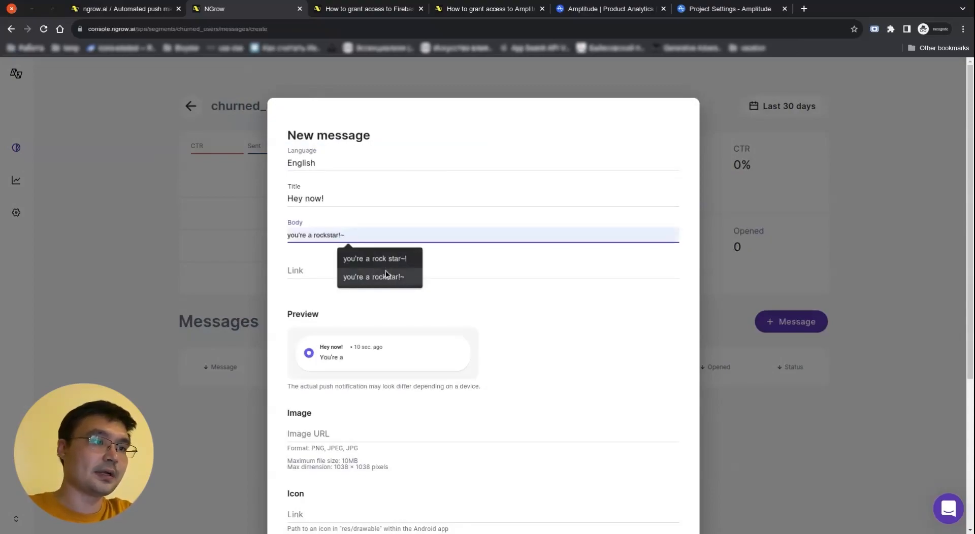
# Leave the link, image, icon and data fields empty and save the message
pyautogui.click(532, 265)
pyautogui.scroll(-3, 518, 274)
pyautogui.click(467, 279)
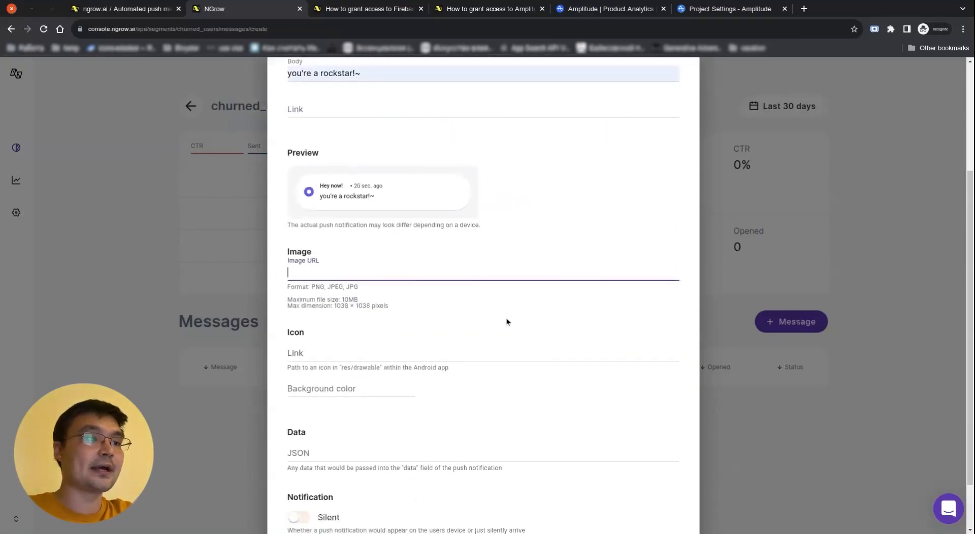
pyautogui.click(450, 351)
pyautogui.scroll(-1, 592, 330)
pyautogui.click(344, 385)
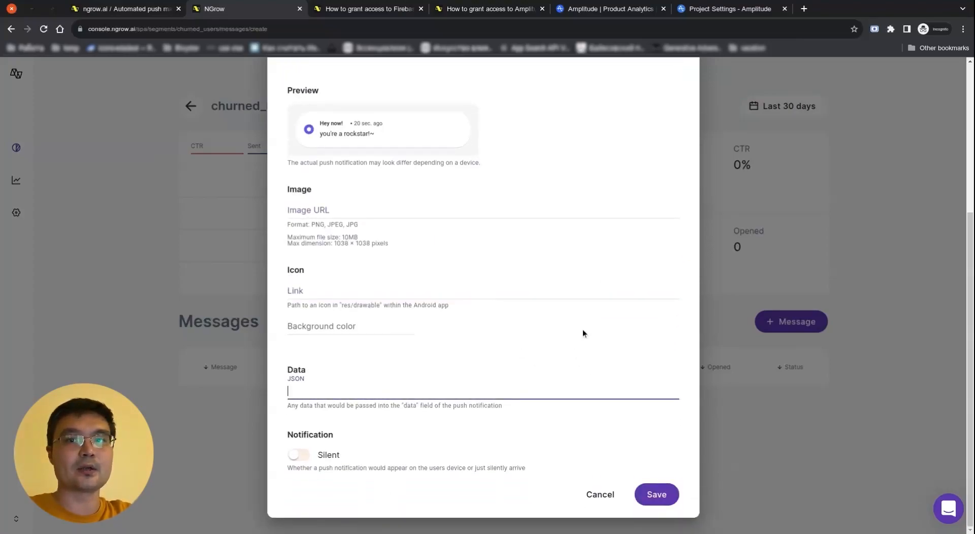
pyautogui.scroll(5, 488, 299)
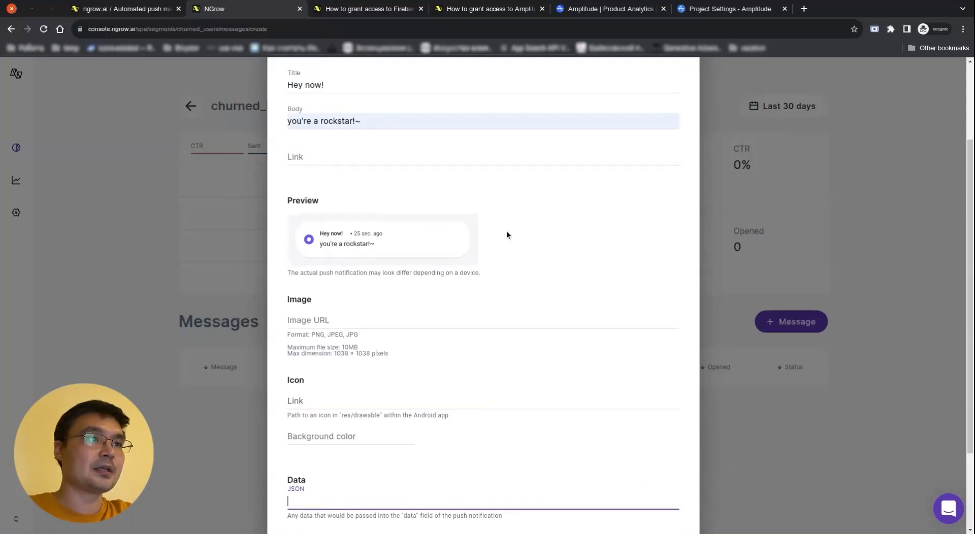
pyautogui.scroll(-6, 430, 299)
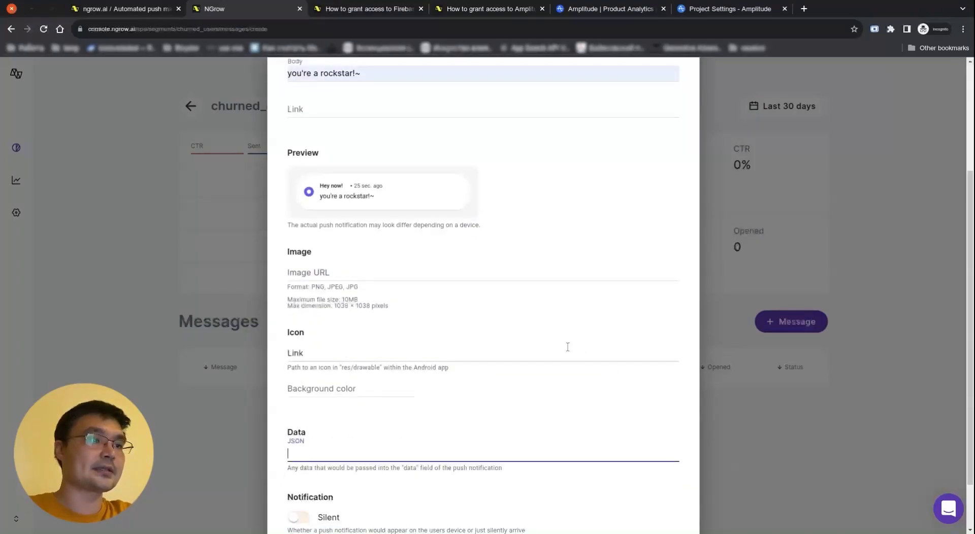
pyautogui.click(583, 402)
pyautogui.scroll(-1, 595, 386)
pyautogui.scroll(-2, 595, 390)
pyautogui.click(663, 494)
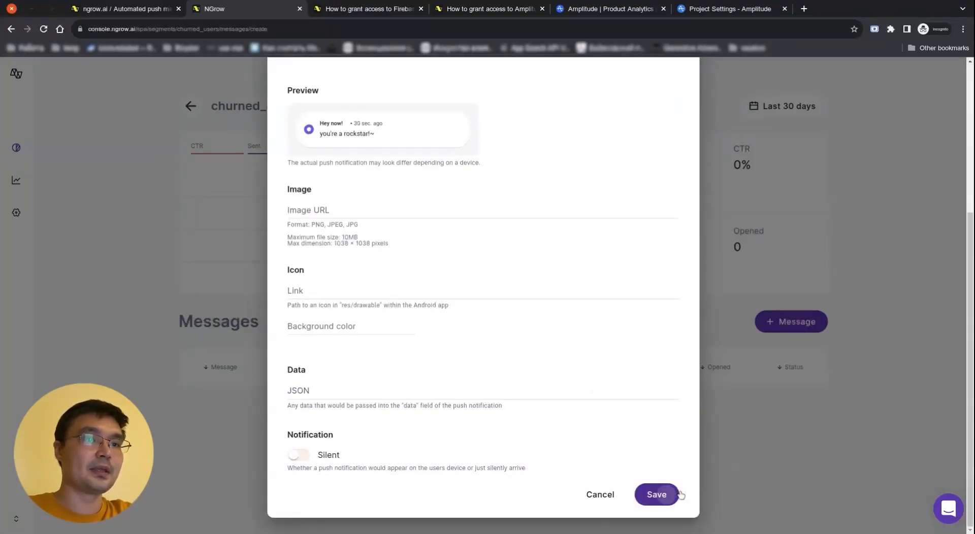
pyautogui.click(793, 320)
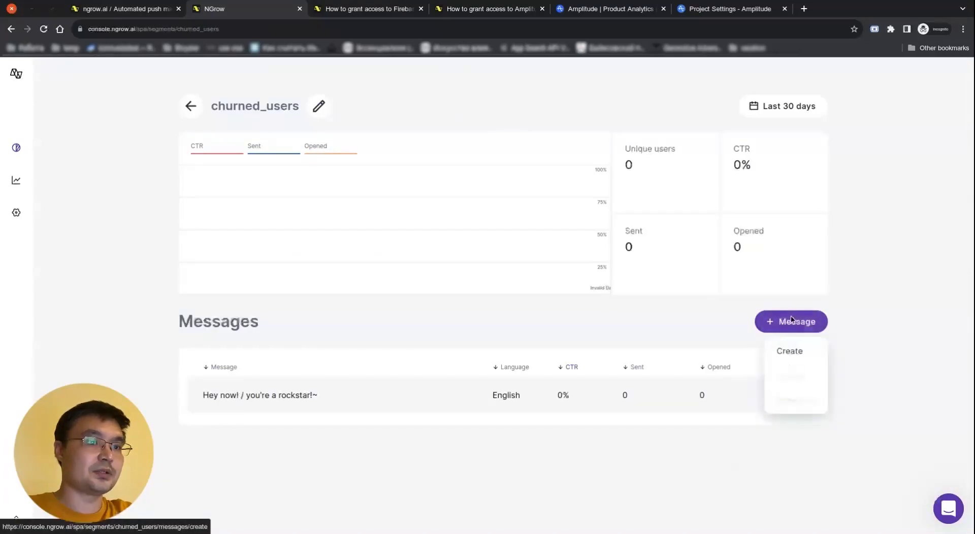
# Start a new push message in churned_users with its language set to English
pyautogui.click(790, 352)
pyautogui.click(397, 164)
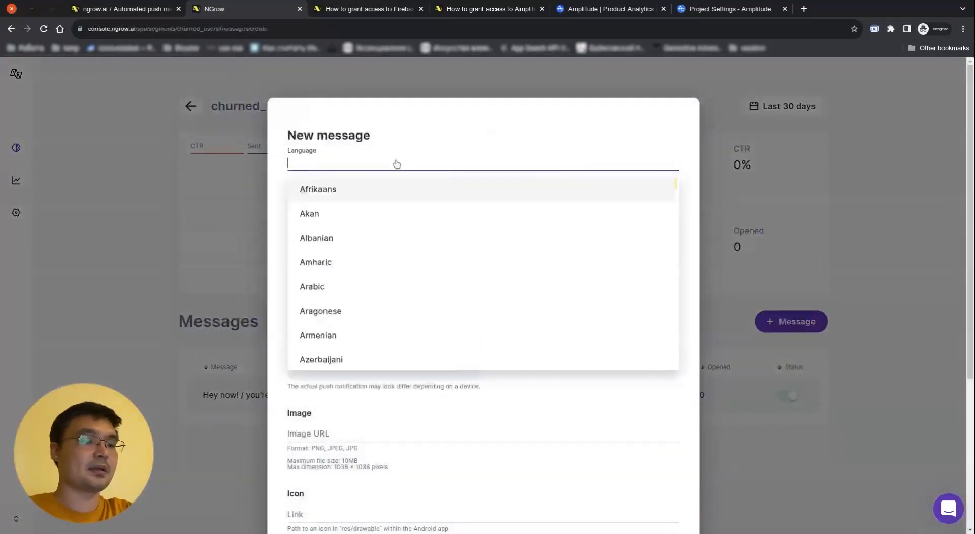
pyautogui.write('engl')
pyautogui.click(462, 201)
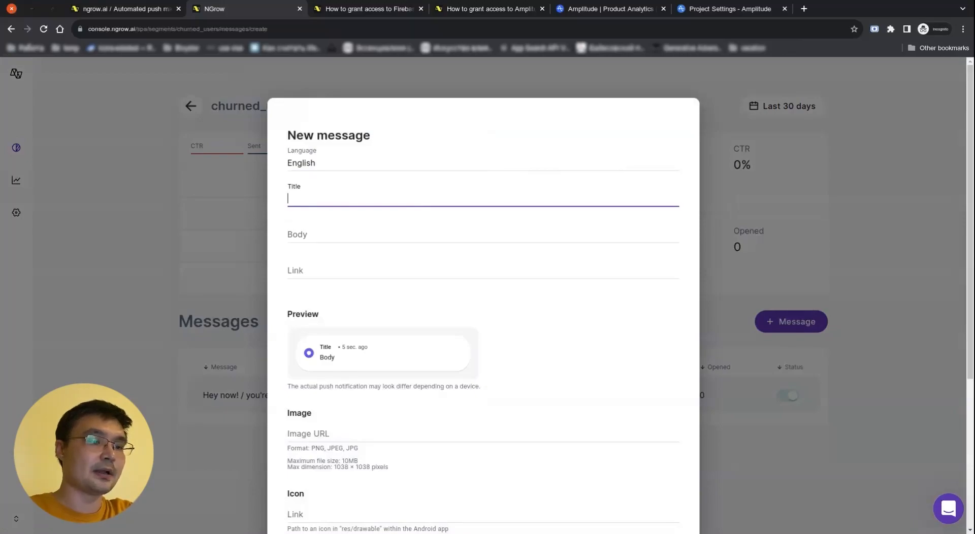
# Give the message the title 'I miss you' and body 'soooo much', and save it
pyautogui.write('I miss you')
pyautogui.press('Tab')
pyautogui.write('soooo much')
pyautogui.click(526, 318)
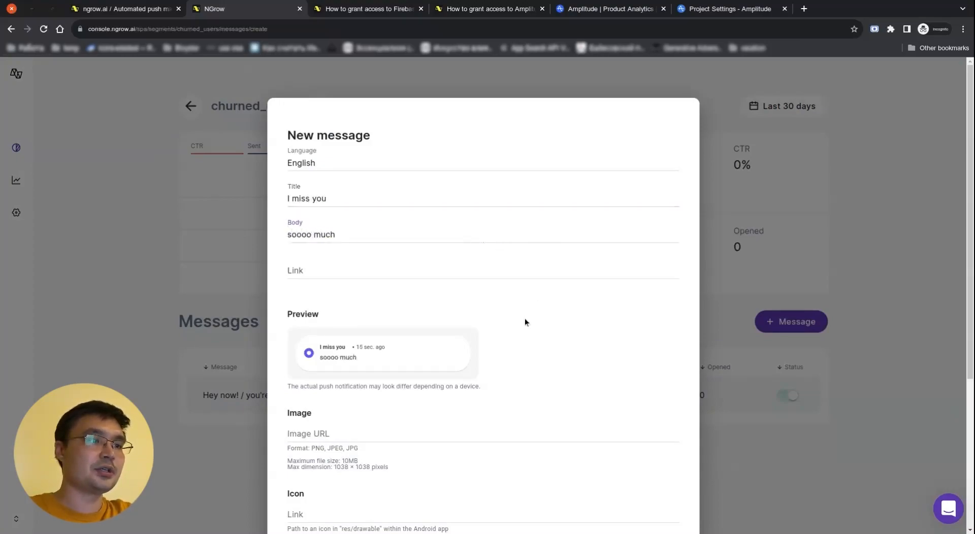
pyautogui.scroll(-5, 526, 322)
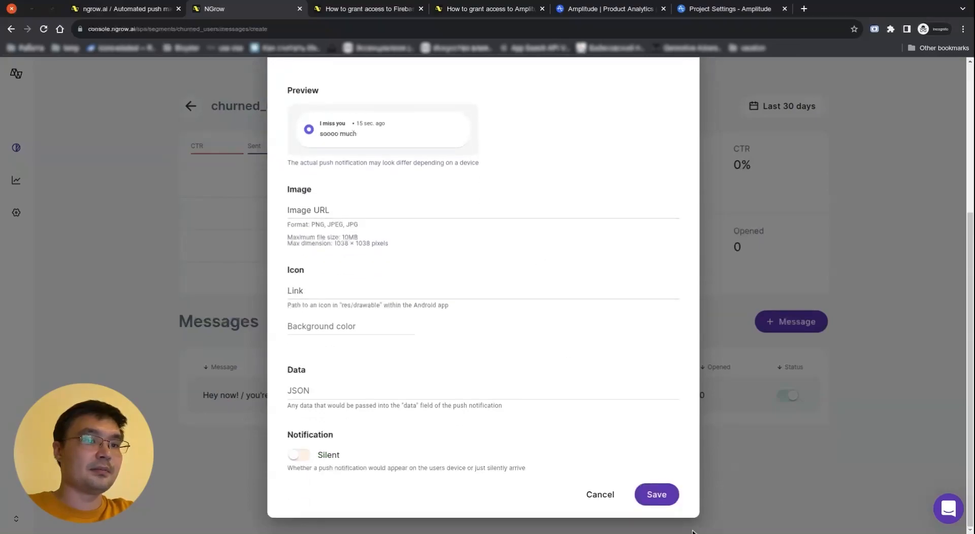
pyautogui.click(655, 496)
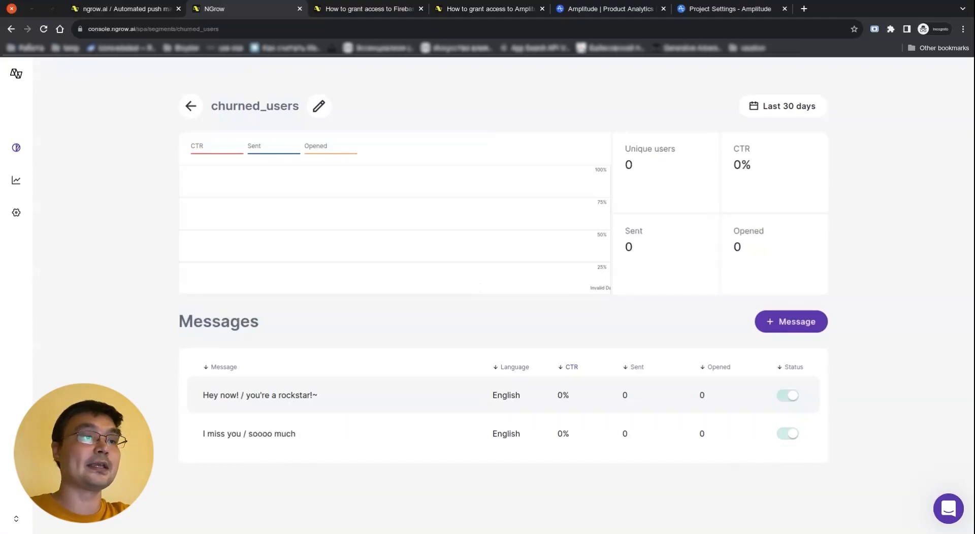
# Check that churned_users holds both English messages, then return to the PushMasterAndroidApp segments list
pyautogui.click(189, 105)
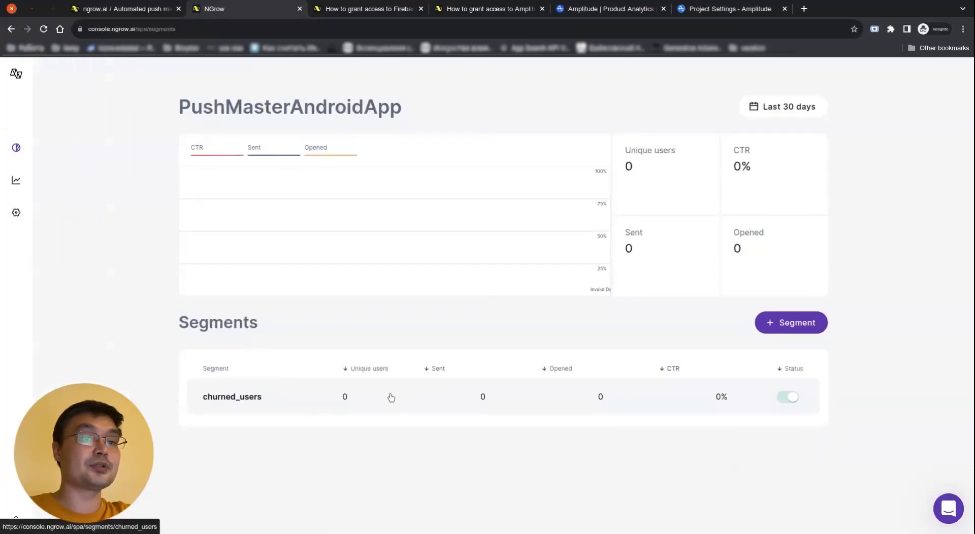
pyautogui.click(339, 402)
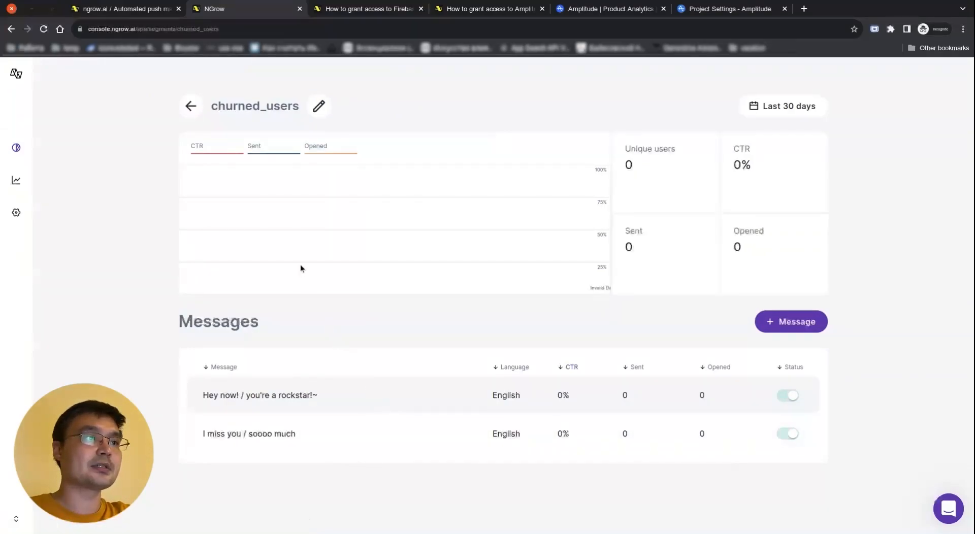
pyautogui.click(187, 107)
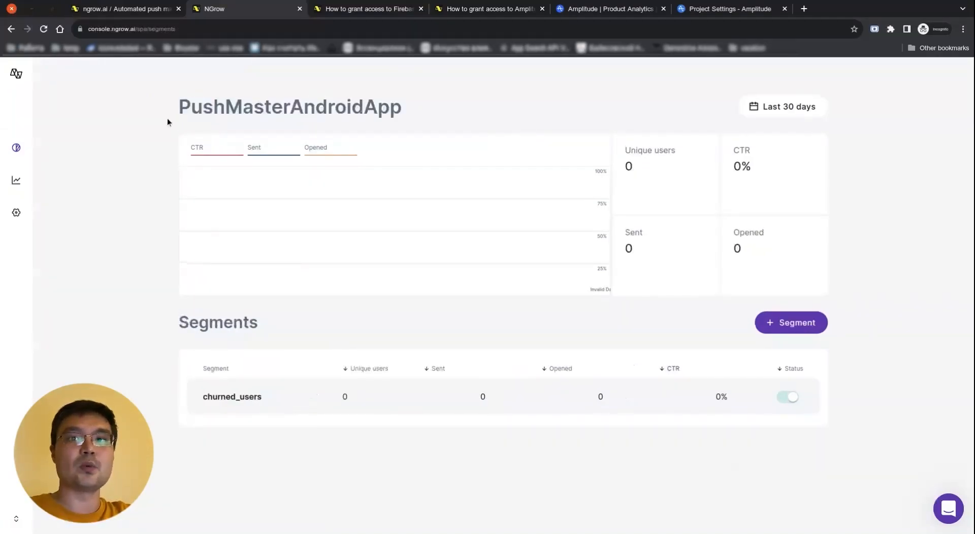